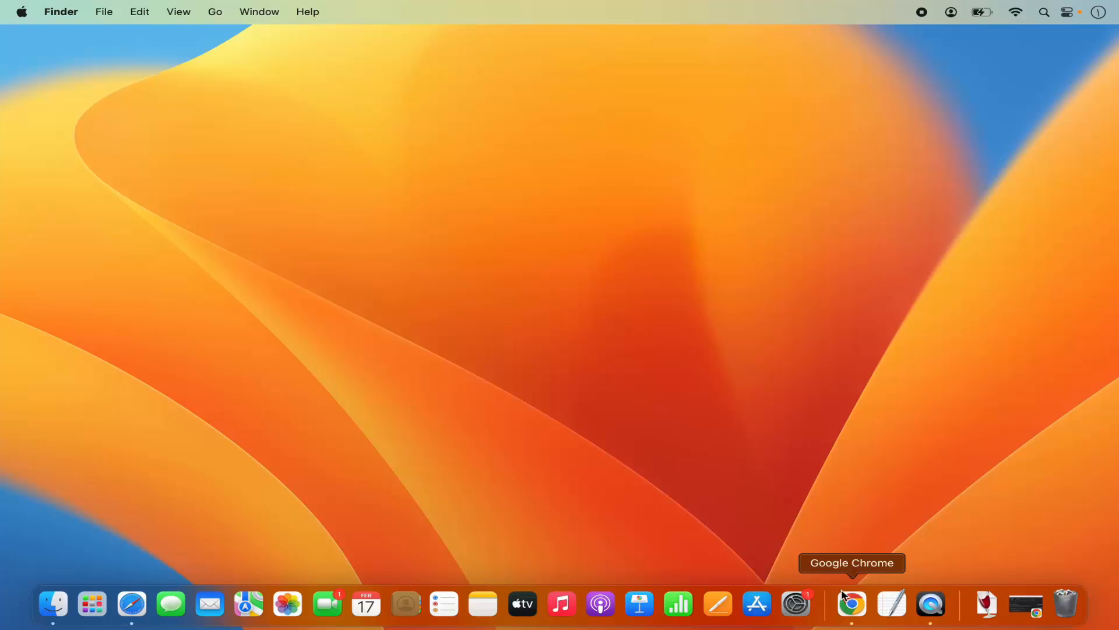
# Switch to Chrome, open the Android Developers page for Android Studio and request the Android Studio Hedgehog download
pyautogui.click(851, 603)
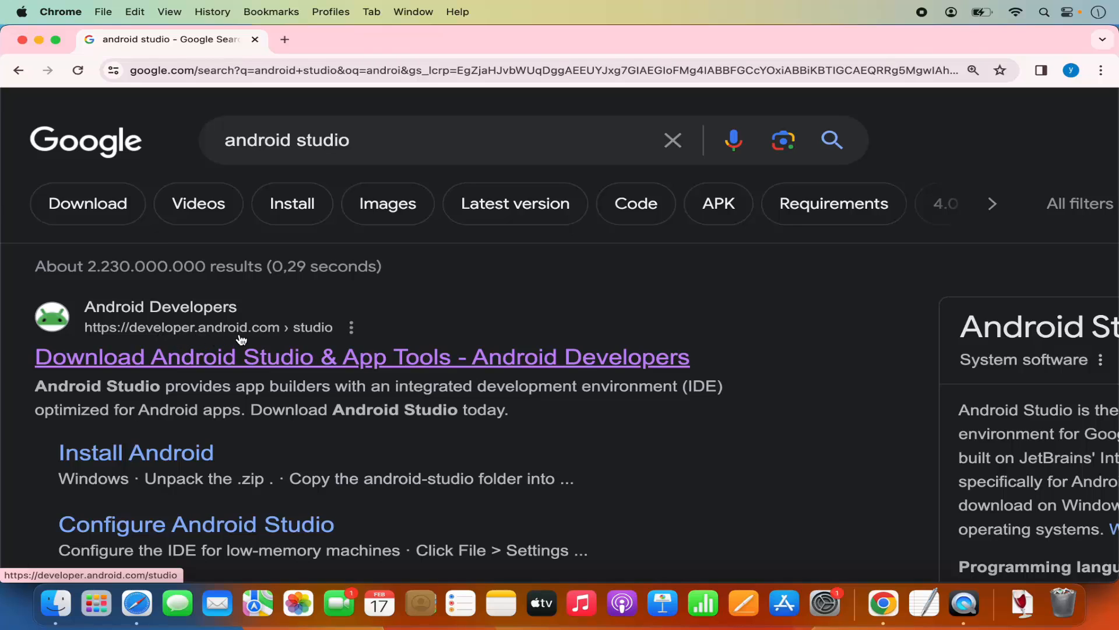
pyautogui.click(250, 358)
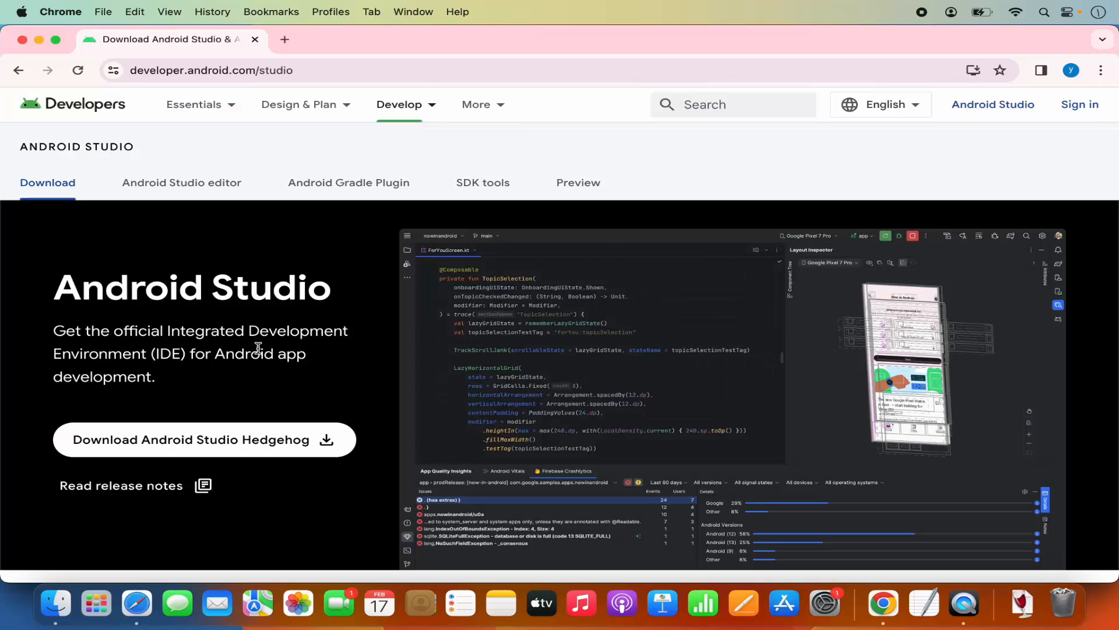
pyautogui.click(213, 442)
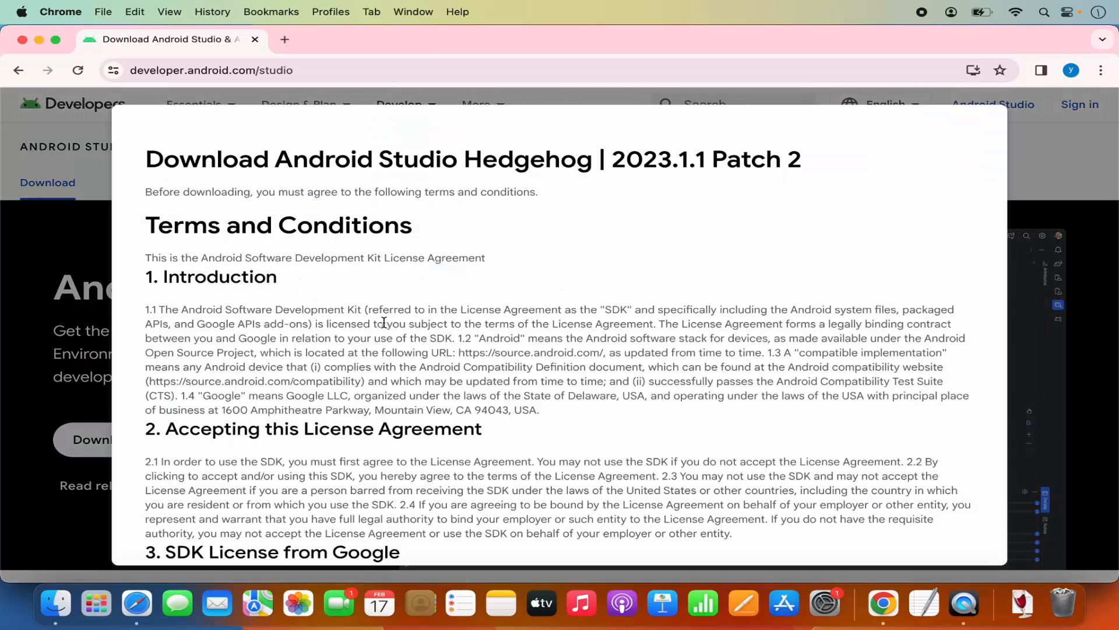
# Agree to the terms and conditions and download the Android Studio Hedgehog 2023.1.1 Patch 2 version for Mac with Apple chip
pyautogui.scroll(-5, 407, 357)
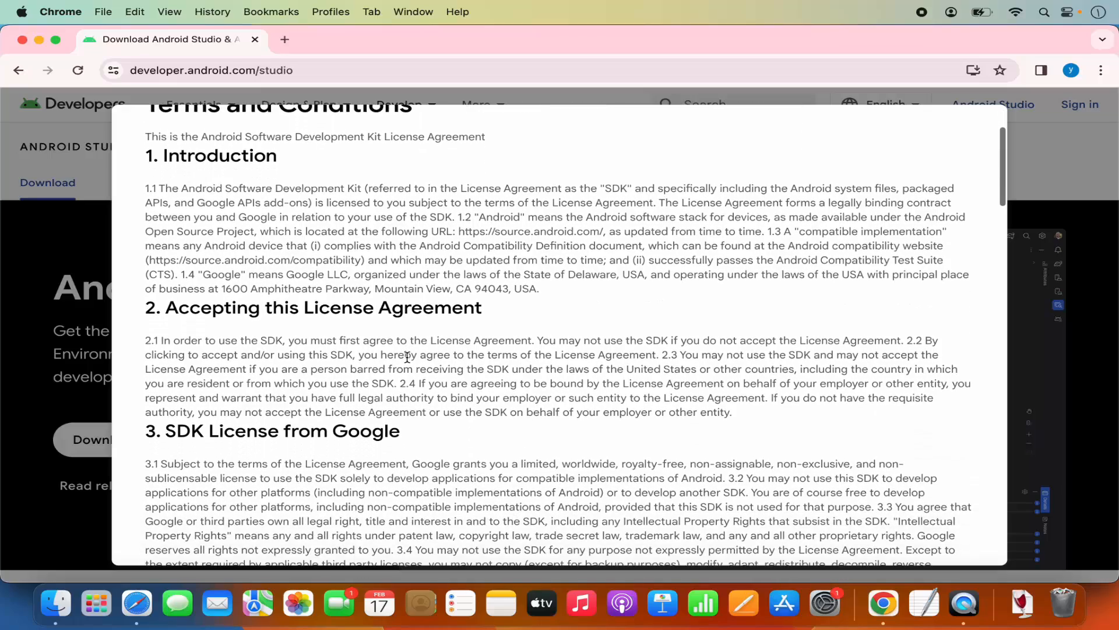
pyautogui.scroll(-10, 407, 357)
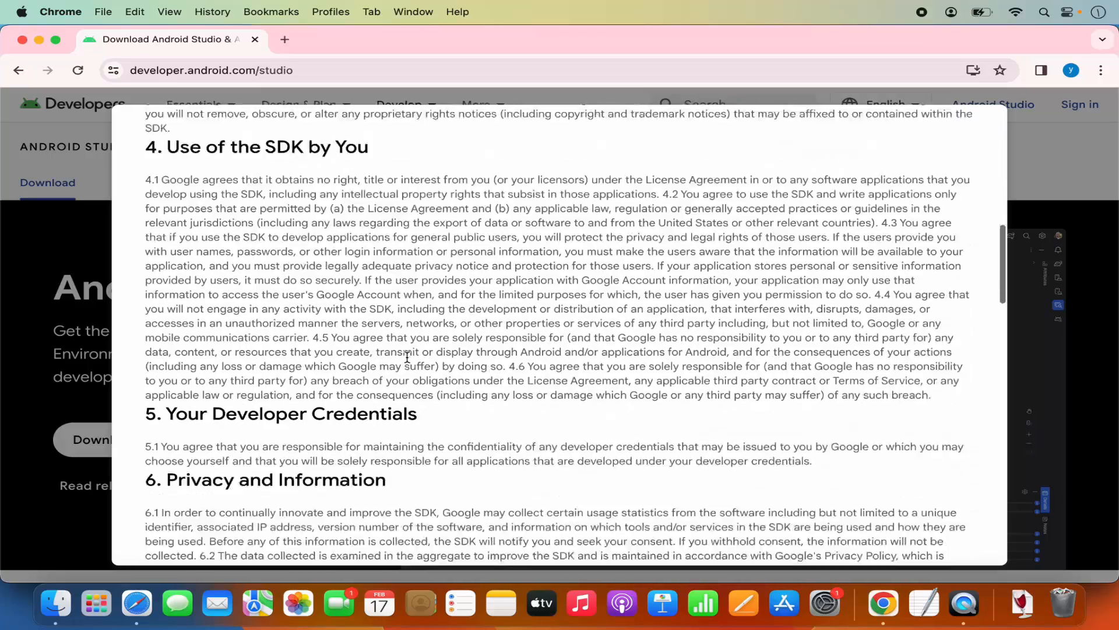
pyautogui.scroll(-15, 407, 357)
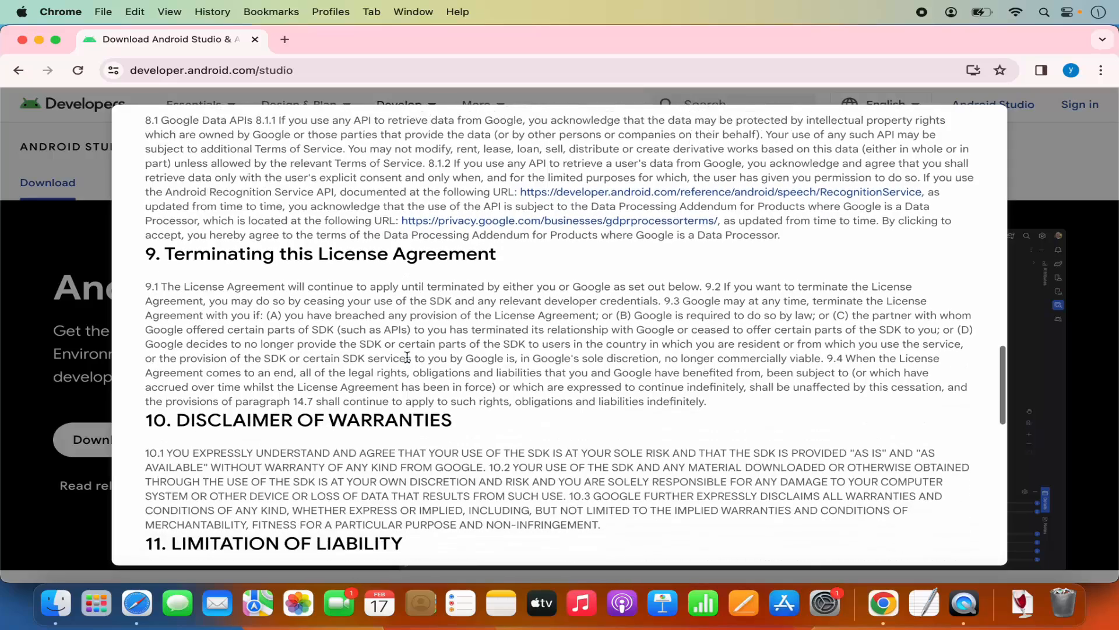
pyautogui.scroll(-4, 407, 357)
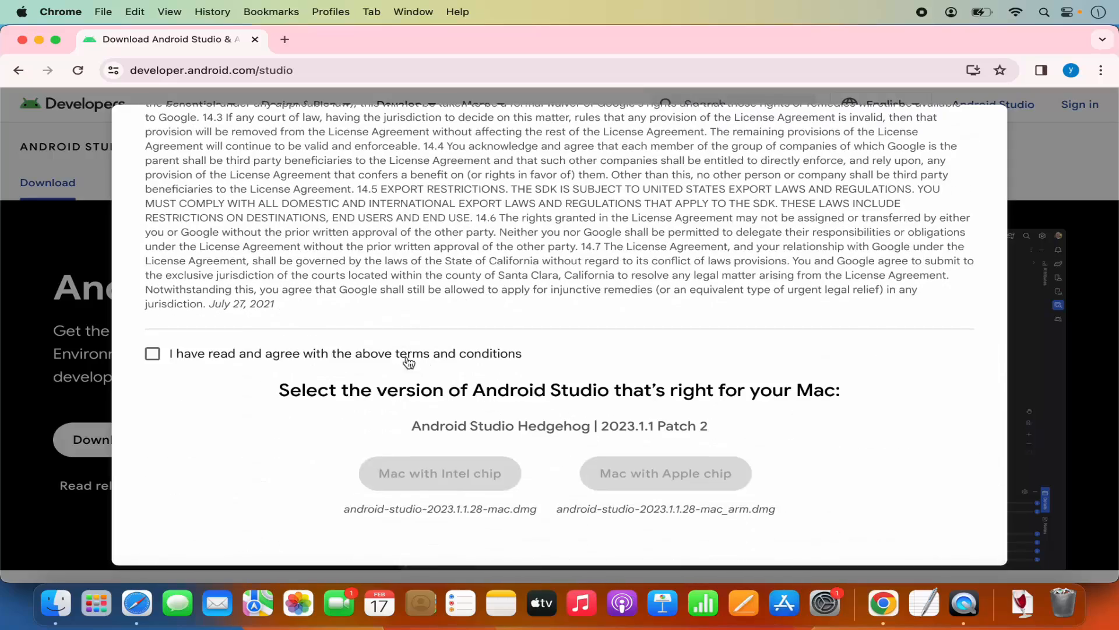
pyautogui.click(153, 356)
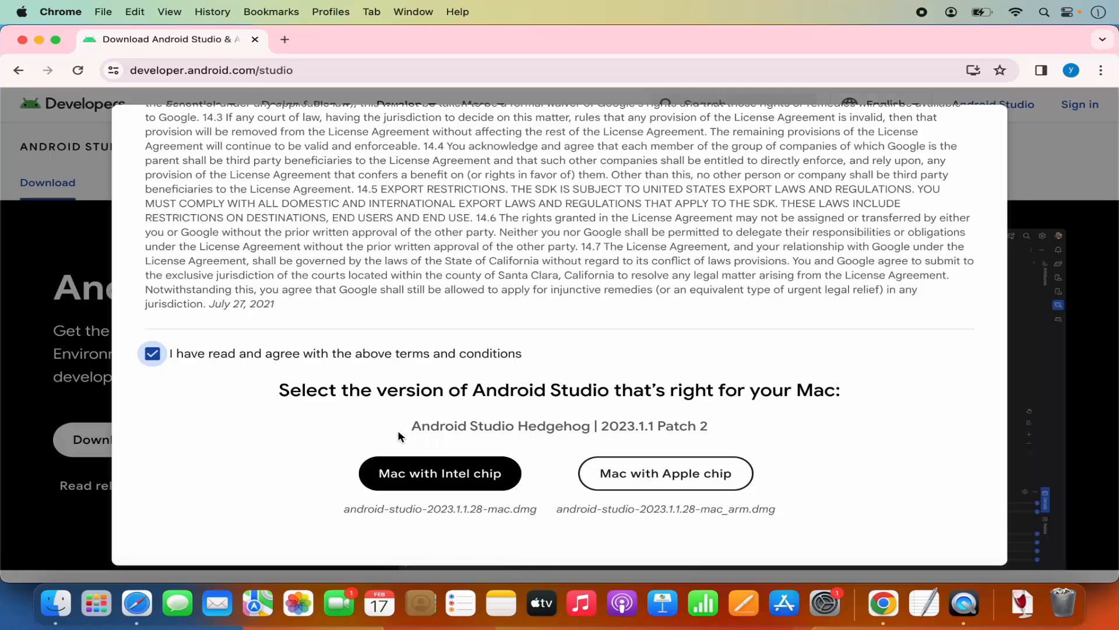
pyautogui.click(442, 474)
pyautogui.click(677, 477)
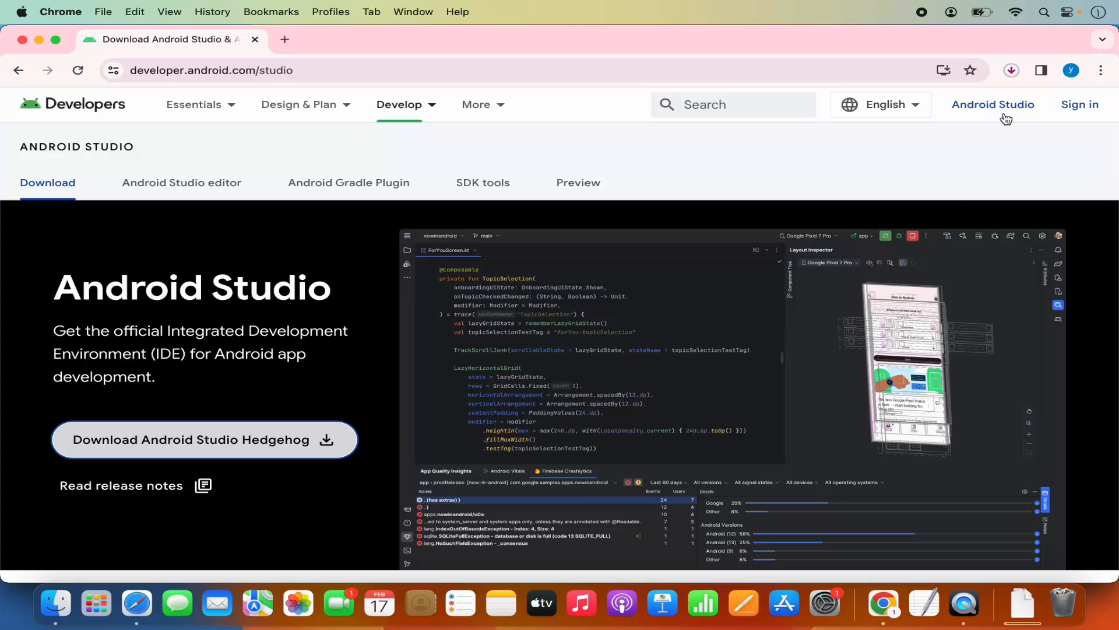
# Open the downloaded android-studio mac_arm.dmg file from the recent downloads and minimise the browser window
pyautogui.click(1012, 75)
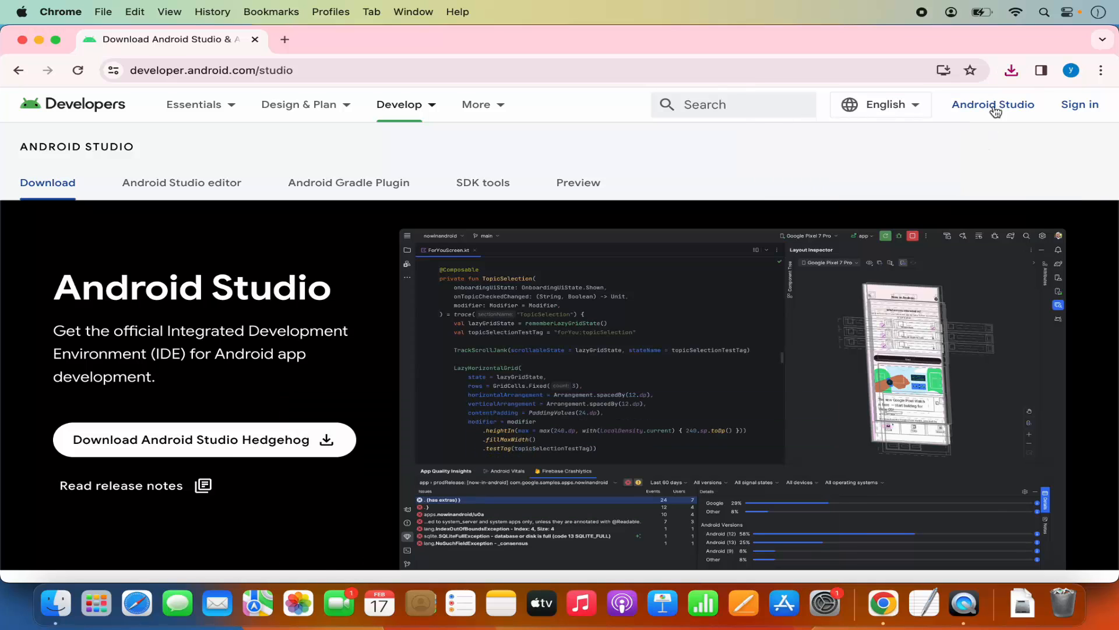
pyautogui.click(1012, 70)
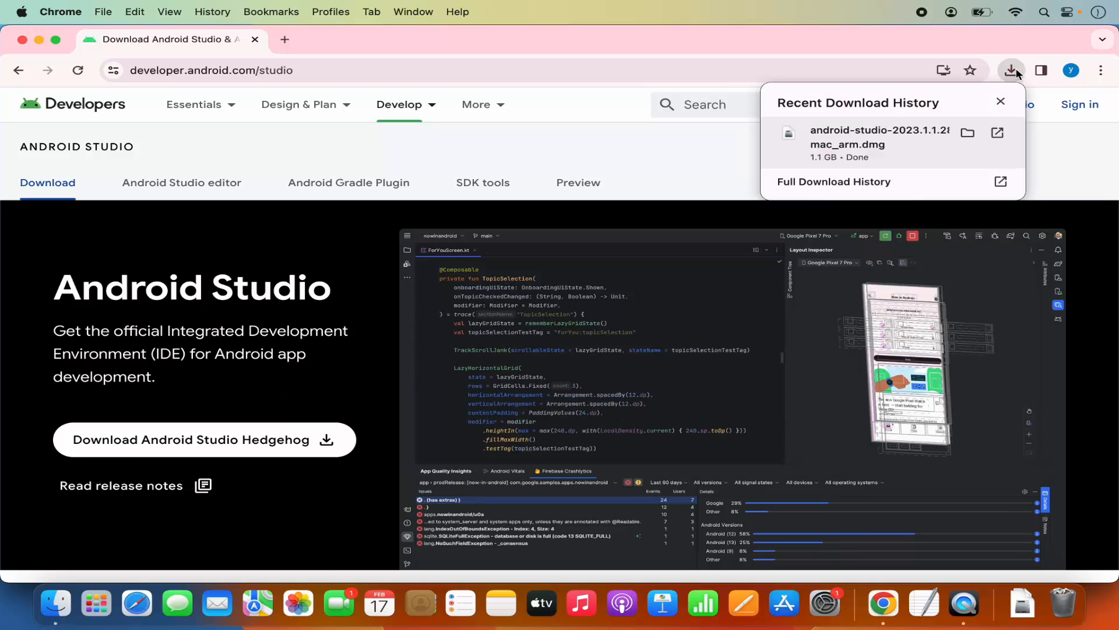
pyautogui.click(856, 138)
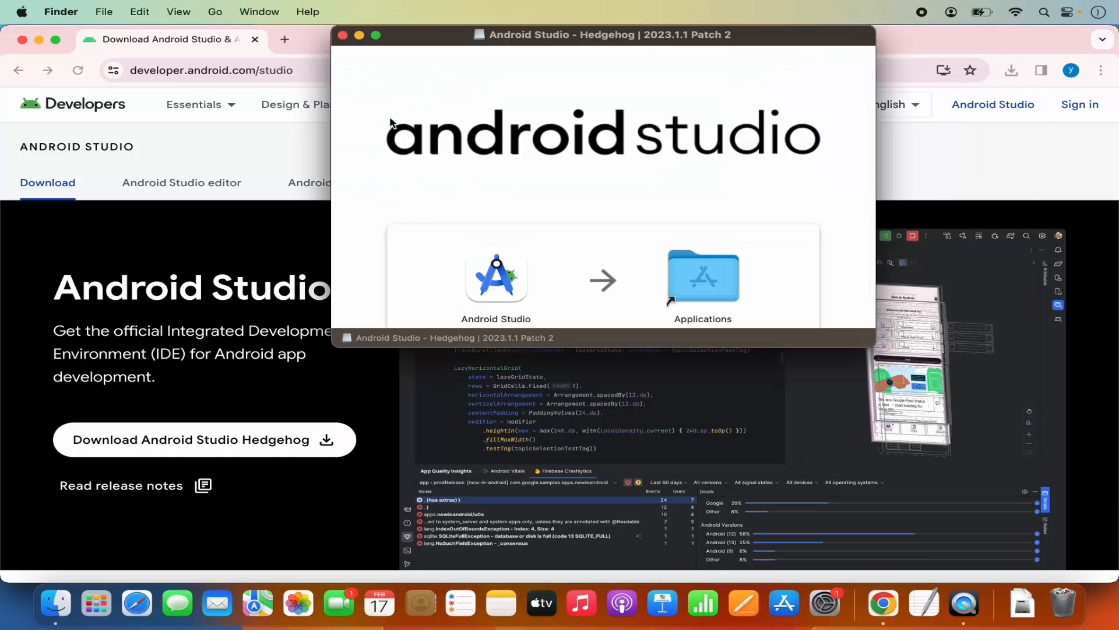
pyautogui.click(38, 39)
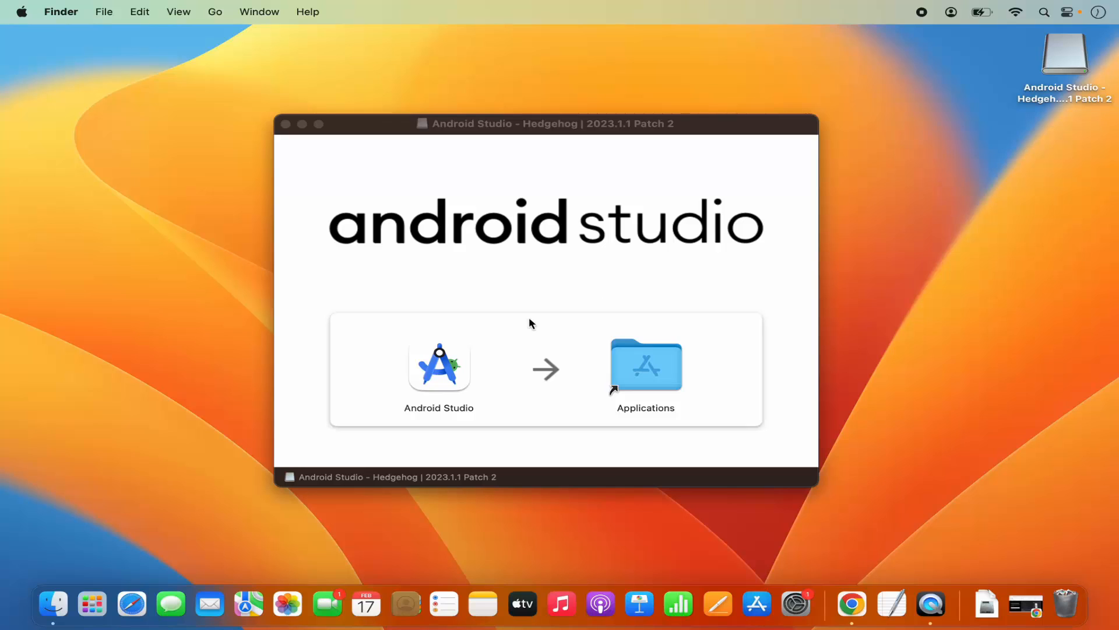
# Install Android Studio by copying it into the Applications folder, and minimise the installer window
pyautogui.click(443, 367)
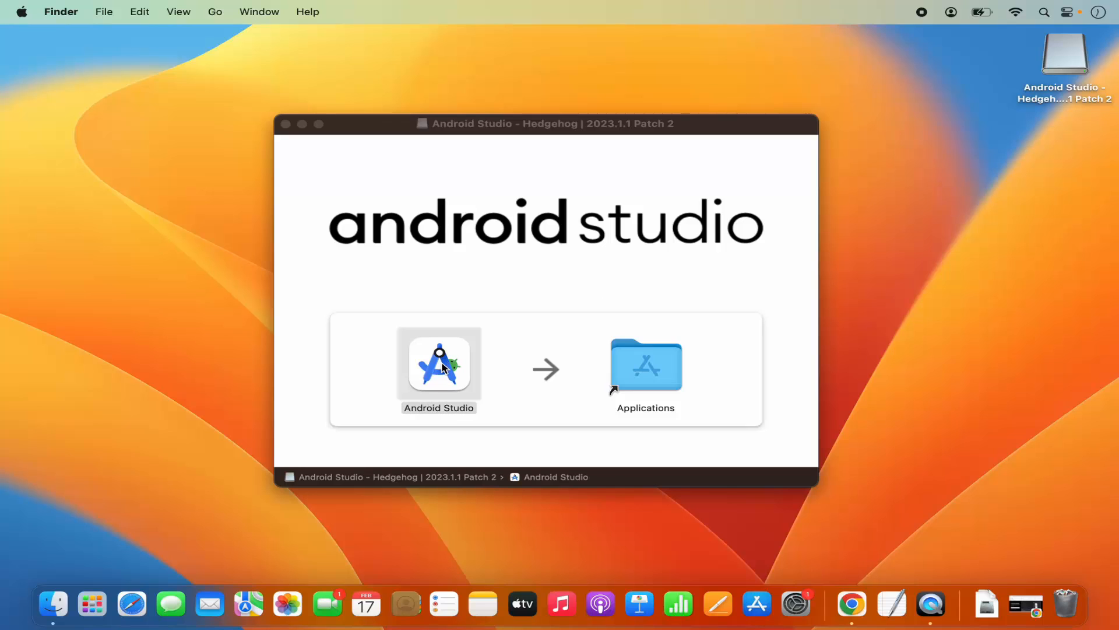
pyautogui.moveTo(443, 367); pyautogui.dragTo(657, 362)
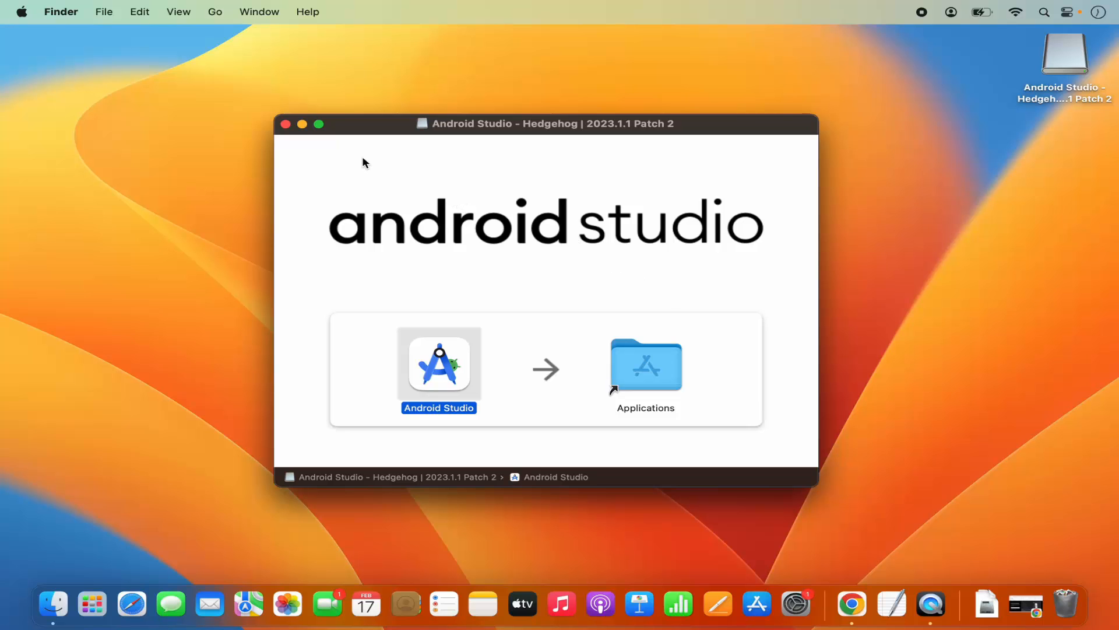
pyautogui.click(302, 124)
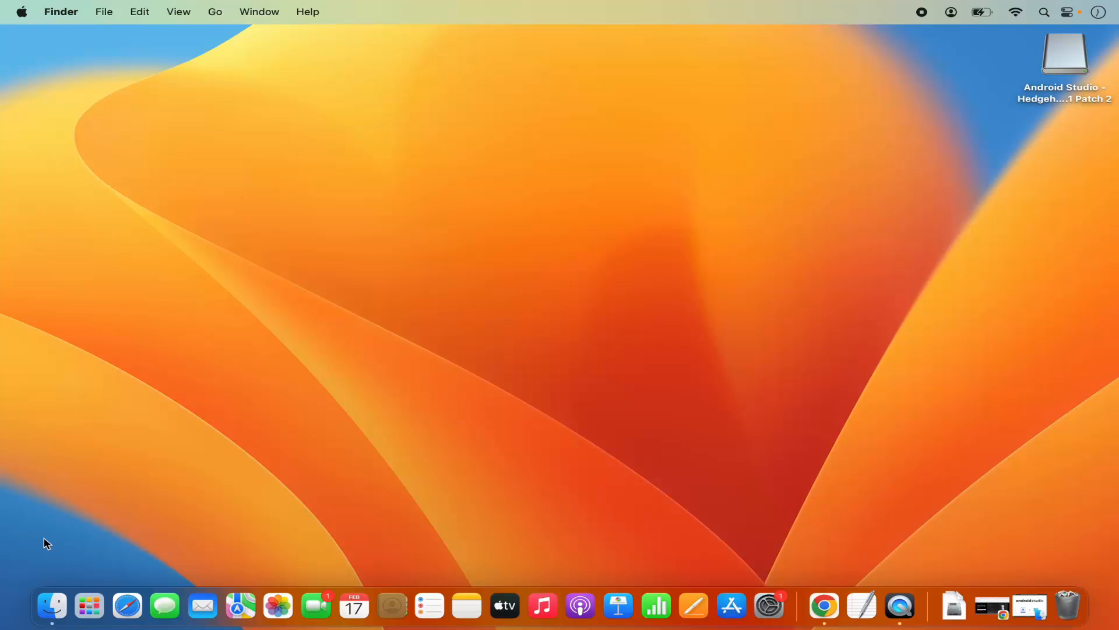
# Search Launchpad for "an" and launch Android Studio
pyautogui.click(88, 609)
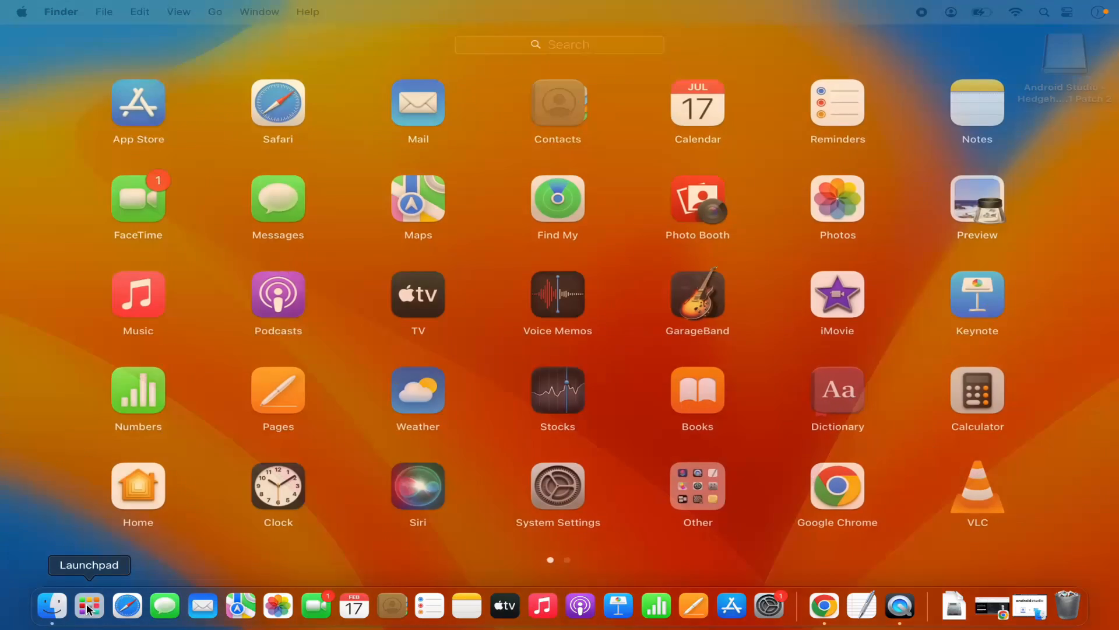
pyautogui.click(596, 54)
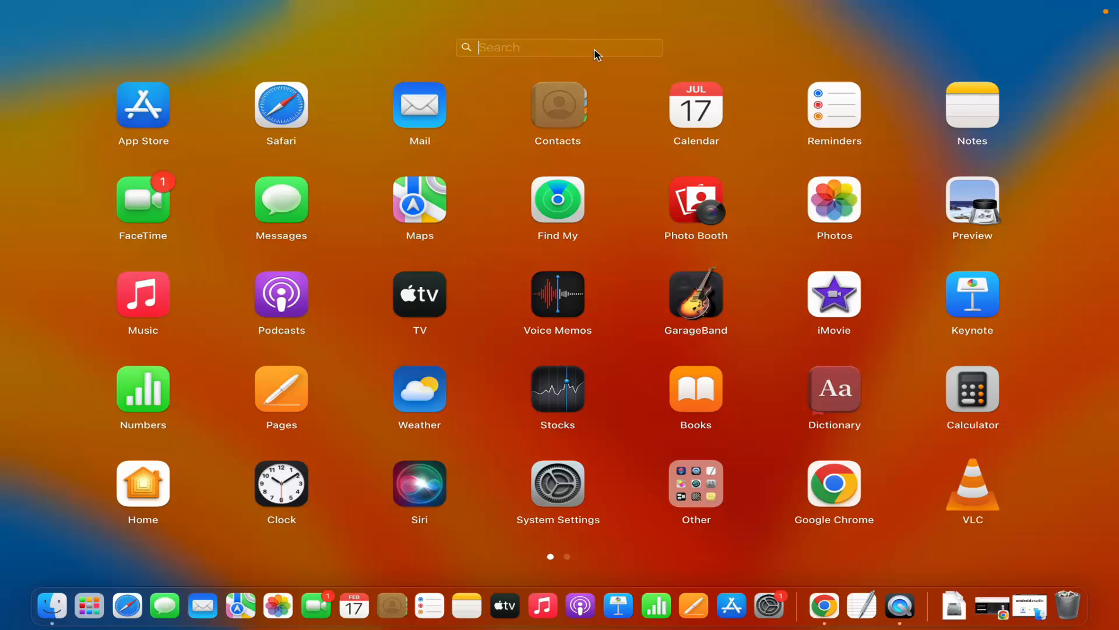
pyautogui.write('an')
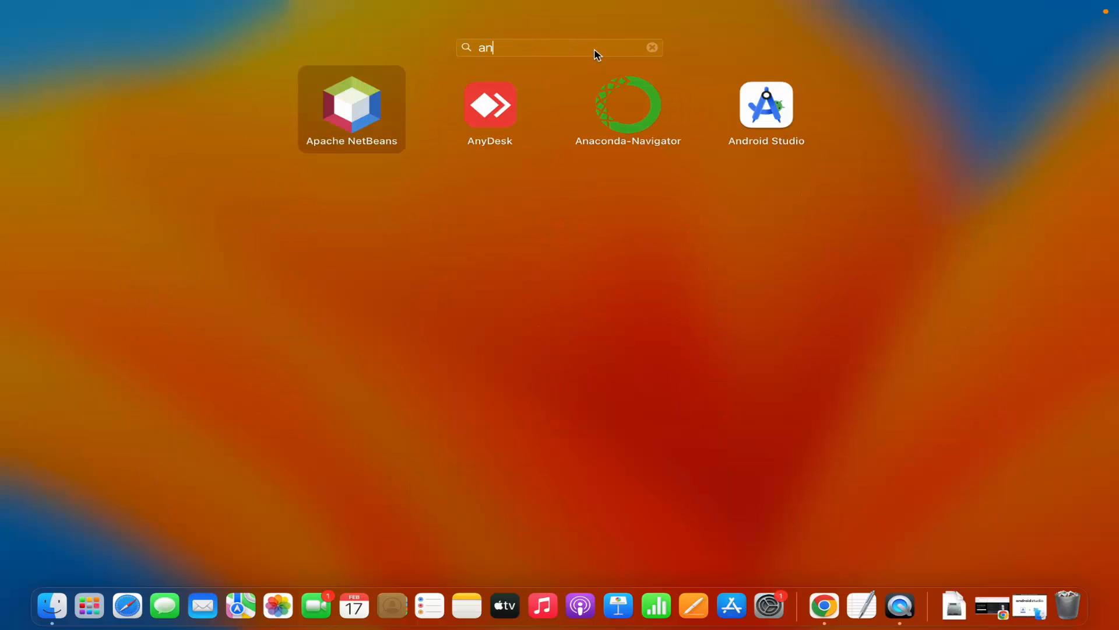
pyautogui.click(768, 118)
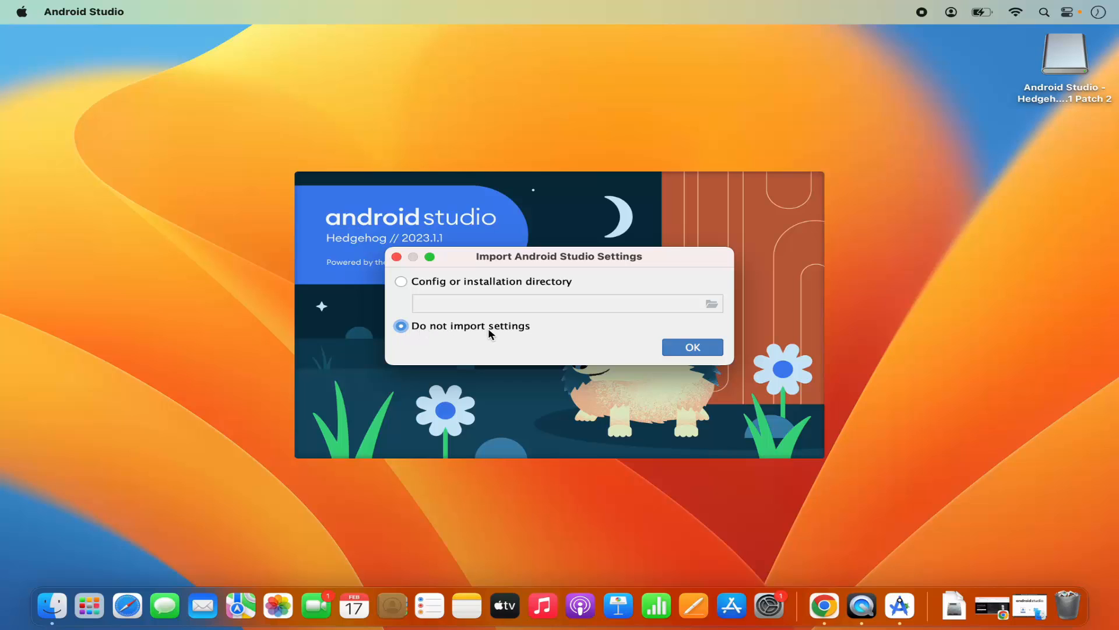
# Start Android Studio without importing settings and decline sending usage statistics to Google
pyautogui.click(687, 349)
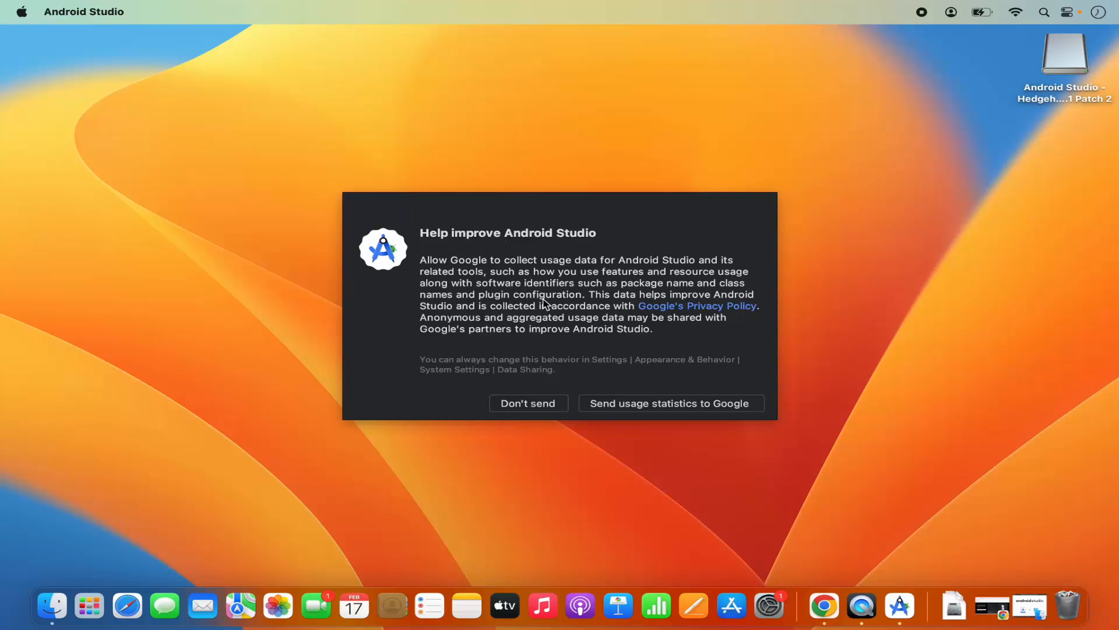
pyautogui.click(531, 406)
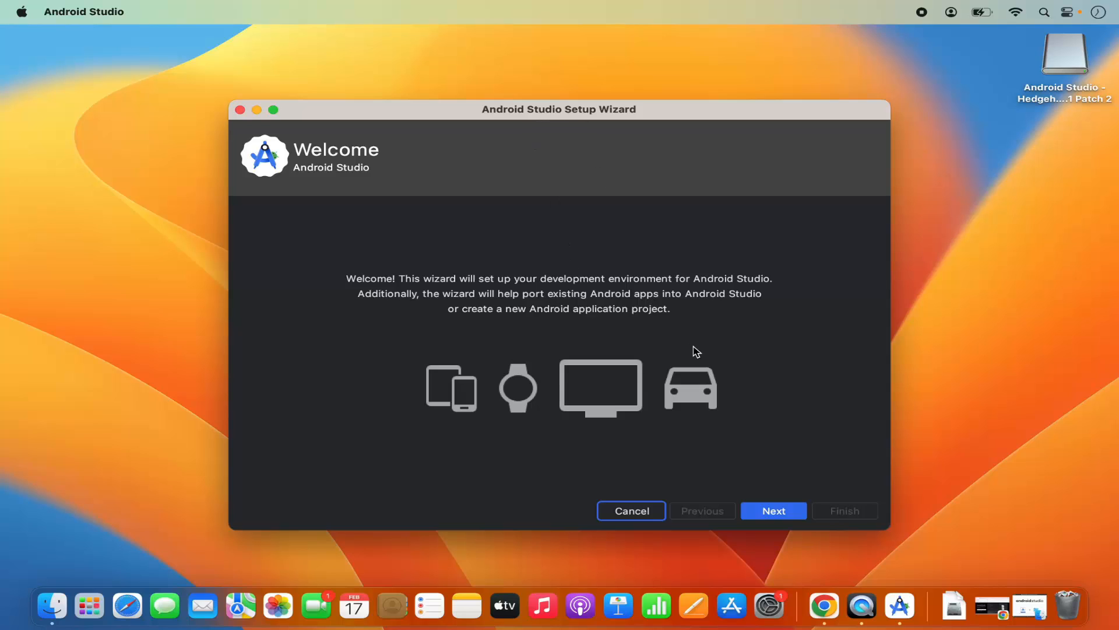
# Choose the Standard install type in the setup wizard and review the SDK components, continuing to the license agreement
pyautogui.click(763, 514)
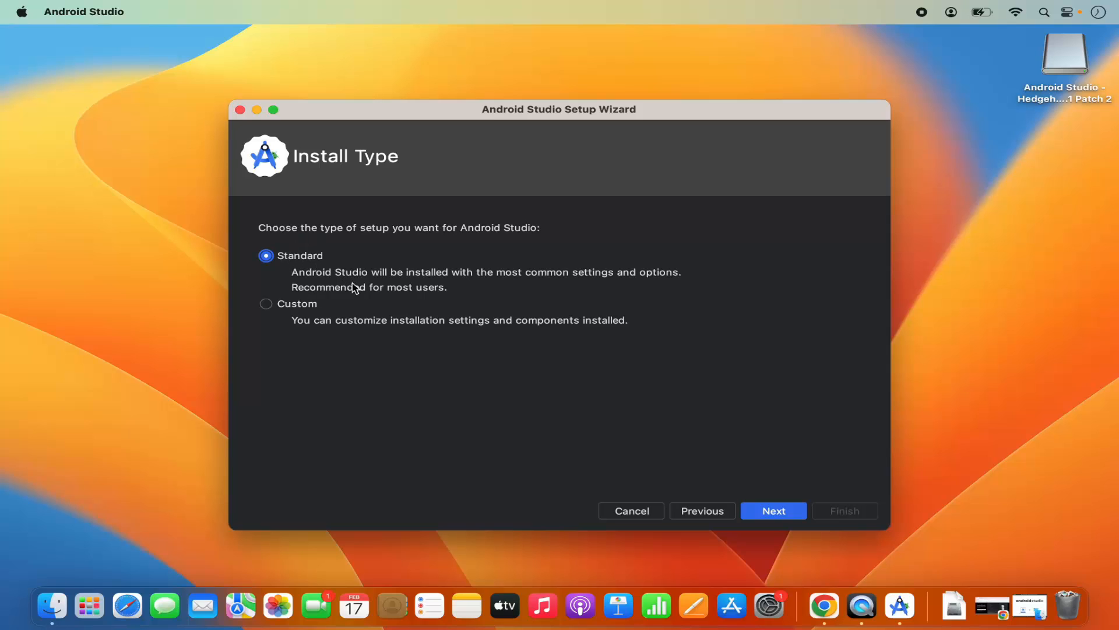
pyautogui.click(796, 511)
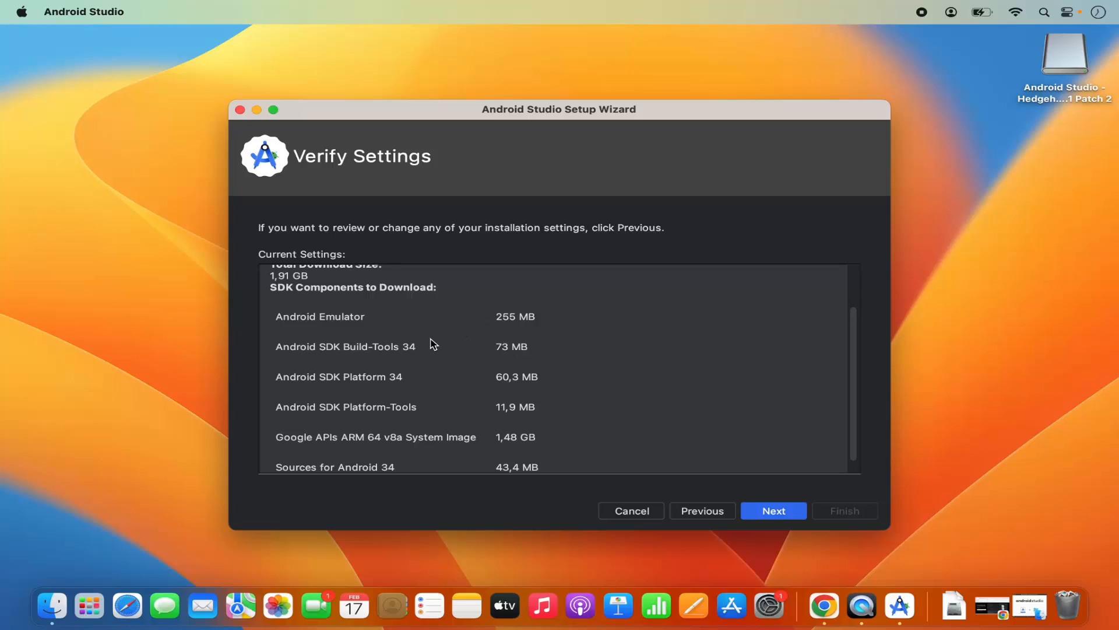
pyautogui.scroll(-1, 432, 344)
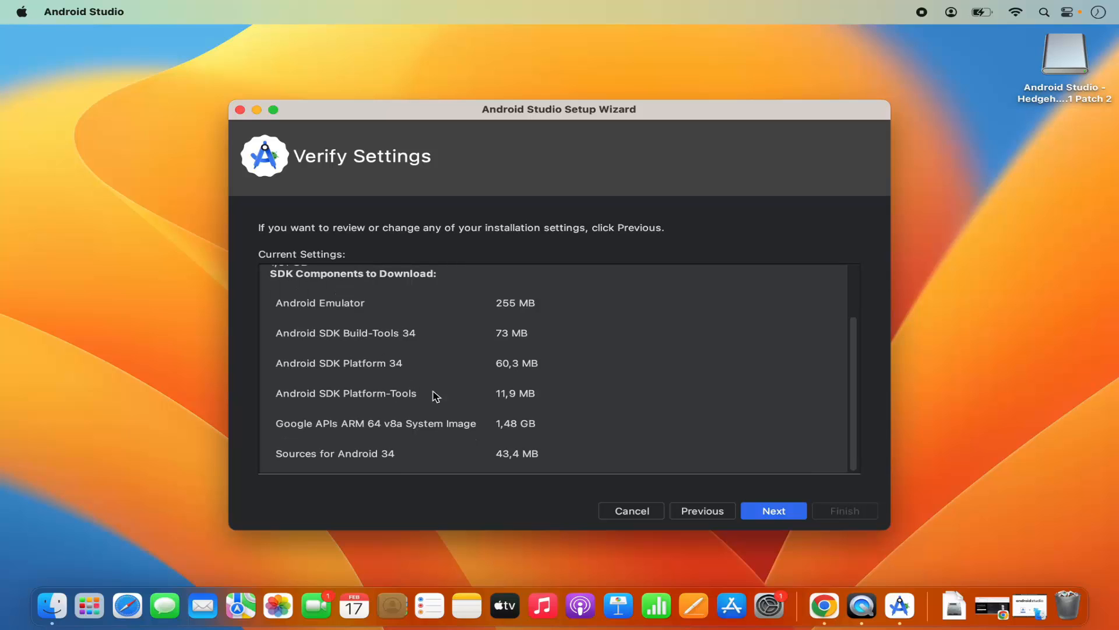
pyautogui.click(769, 511)
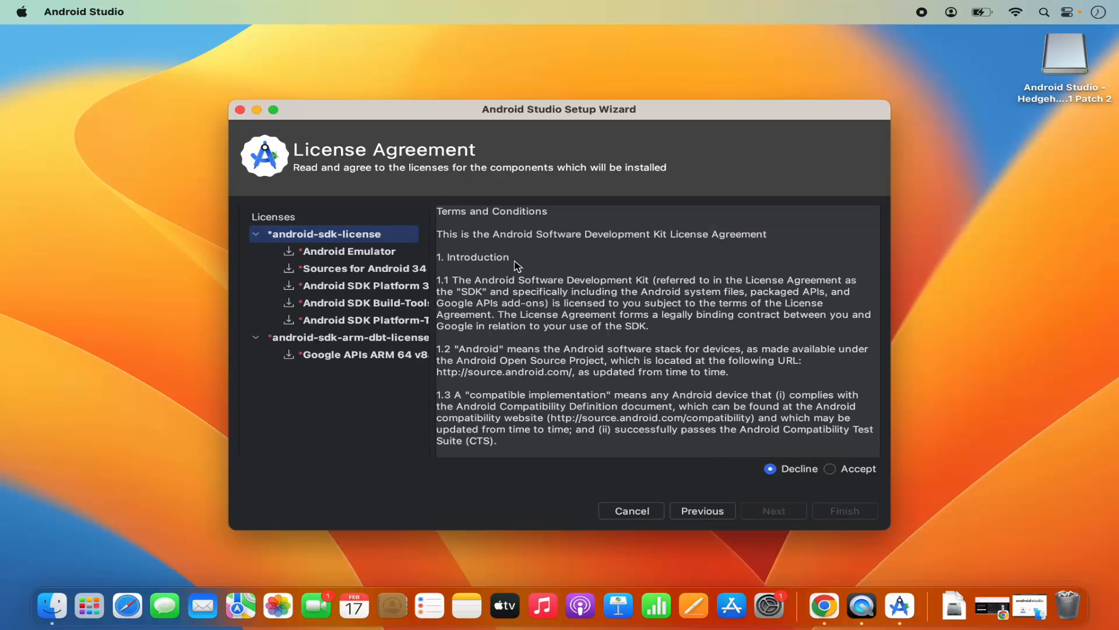
# Accept both the android-sdk-license and the android-sdk-arm-dbt-license for the components
pyautogui.scroll(-15, 568, 308)
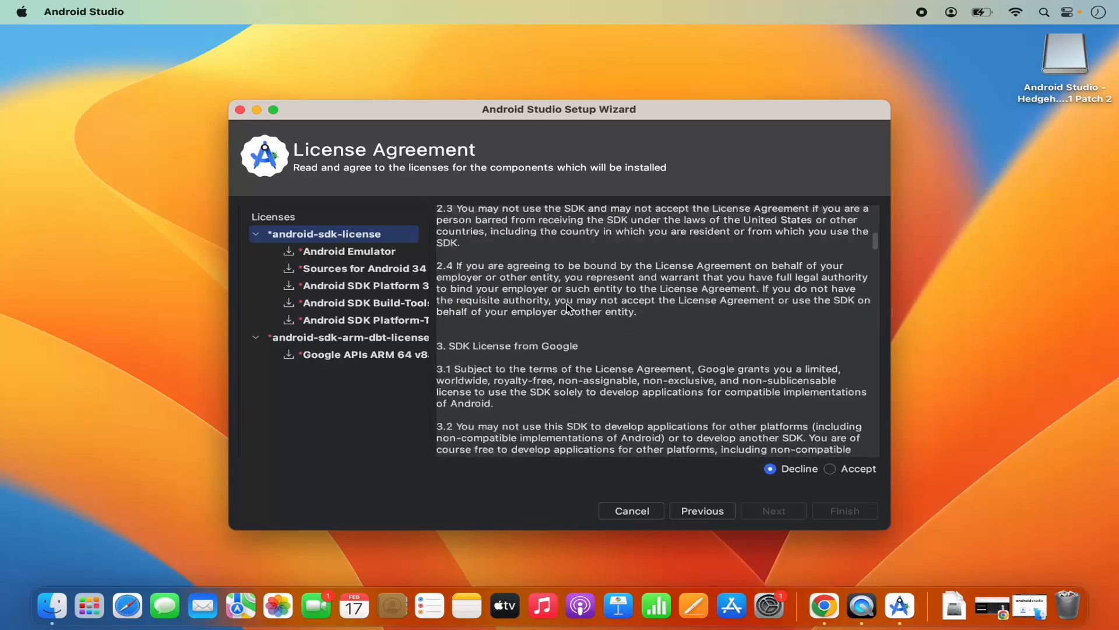
pyautogui.scroll(-20, 569, 307)
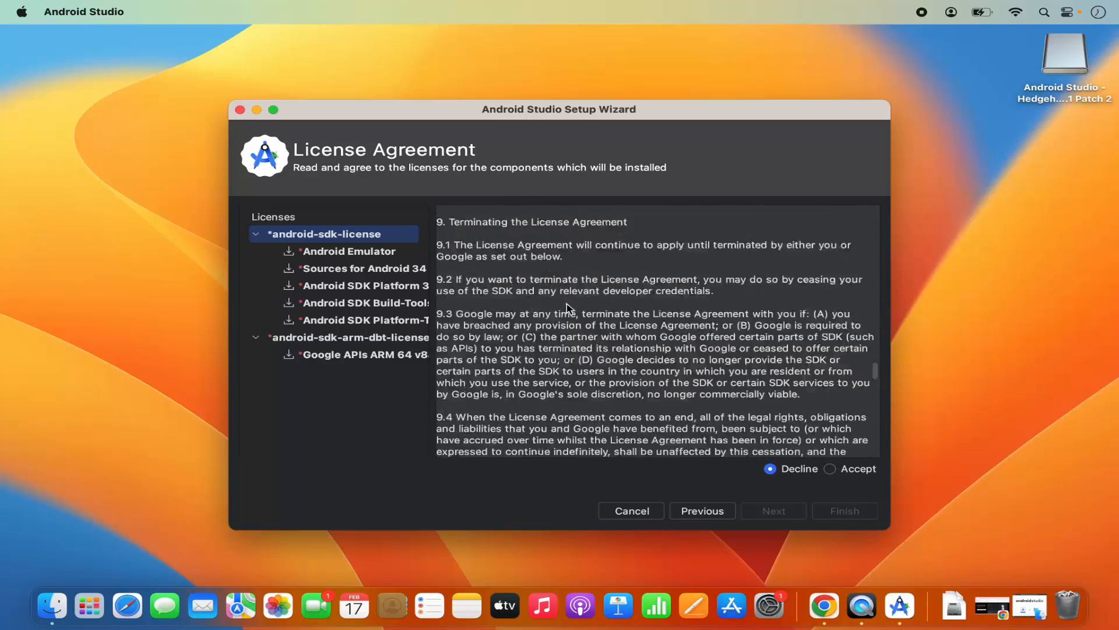
pyautogui.scroll(-20, 568, 308)
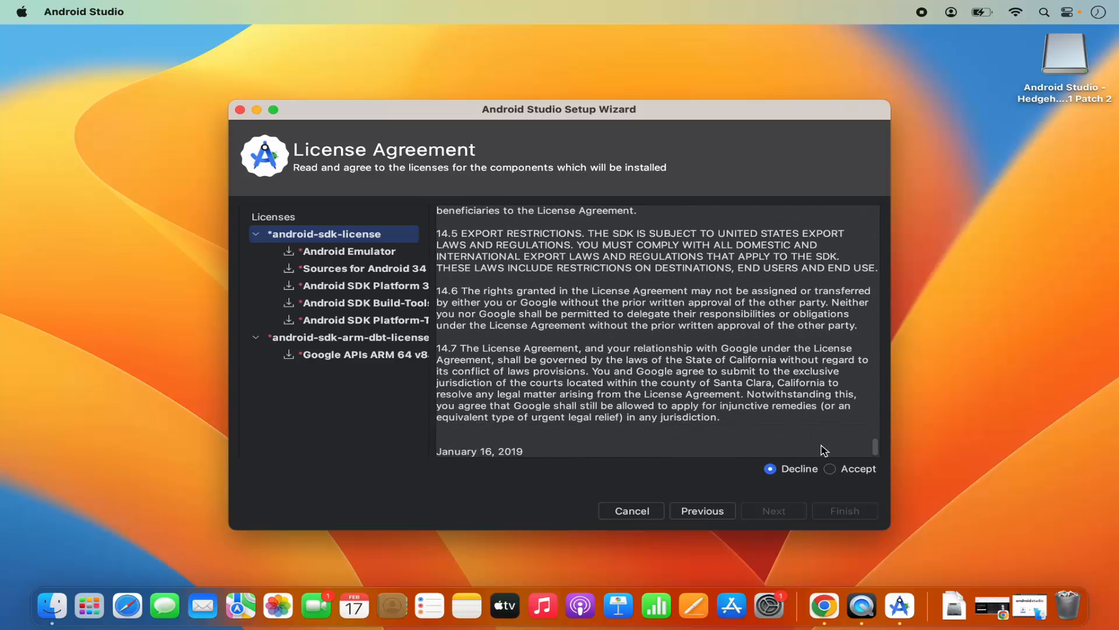
pyautogui.click(830, 471)
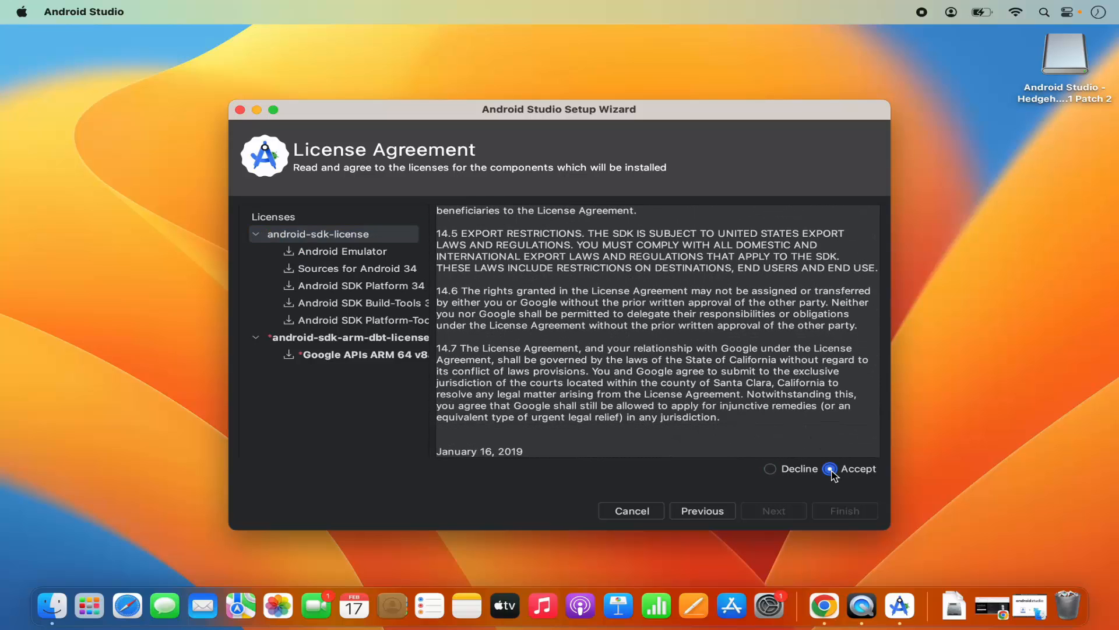
pyautogui.doubleClick(333, 341)
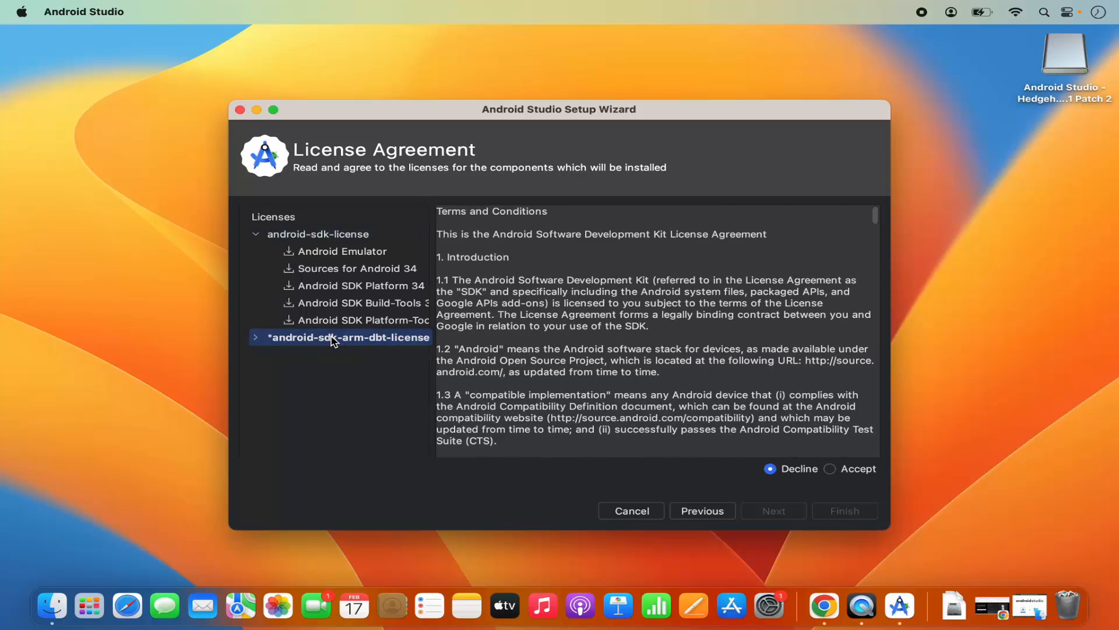
pyautogui.click(830, 469)
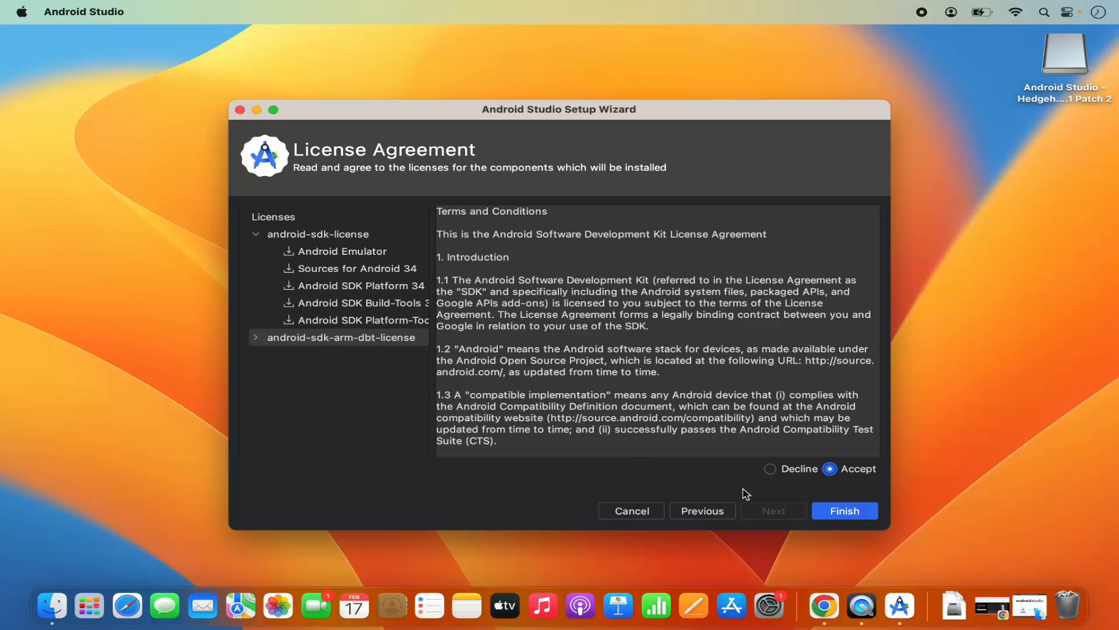
# Download the SDK components and finish the setup wizard
pyautogui.click(842, 513)
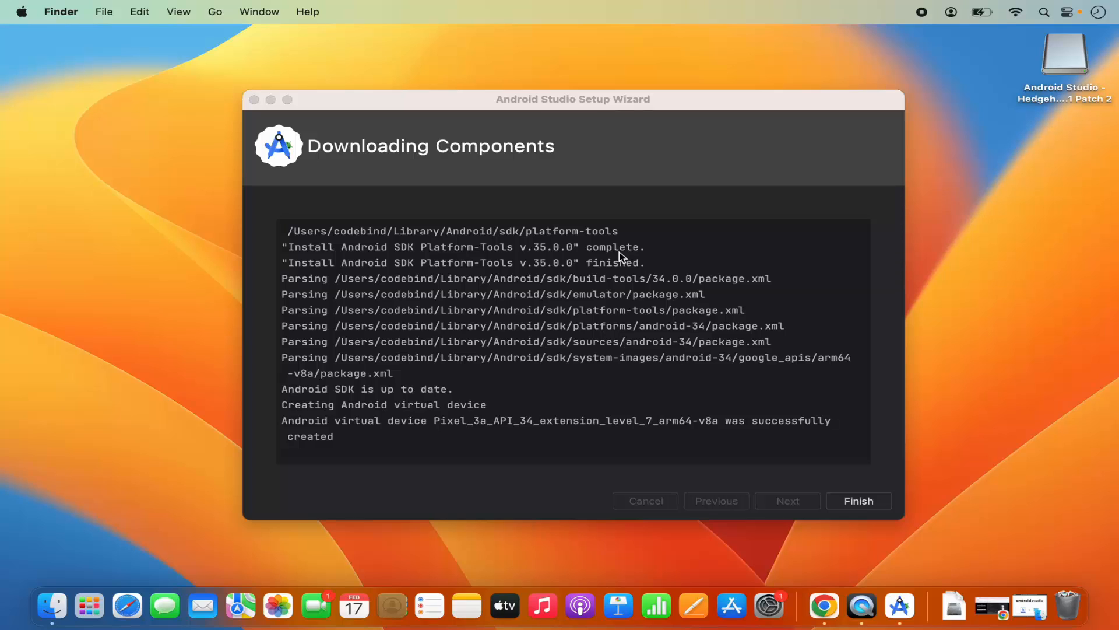
pyautogui.click(859, 501)
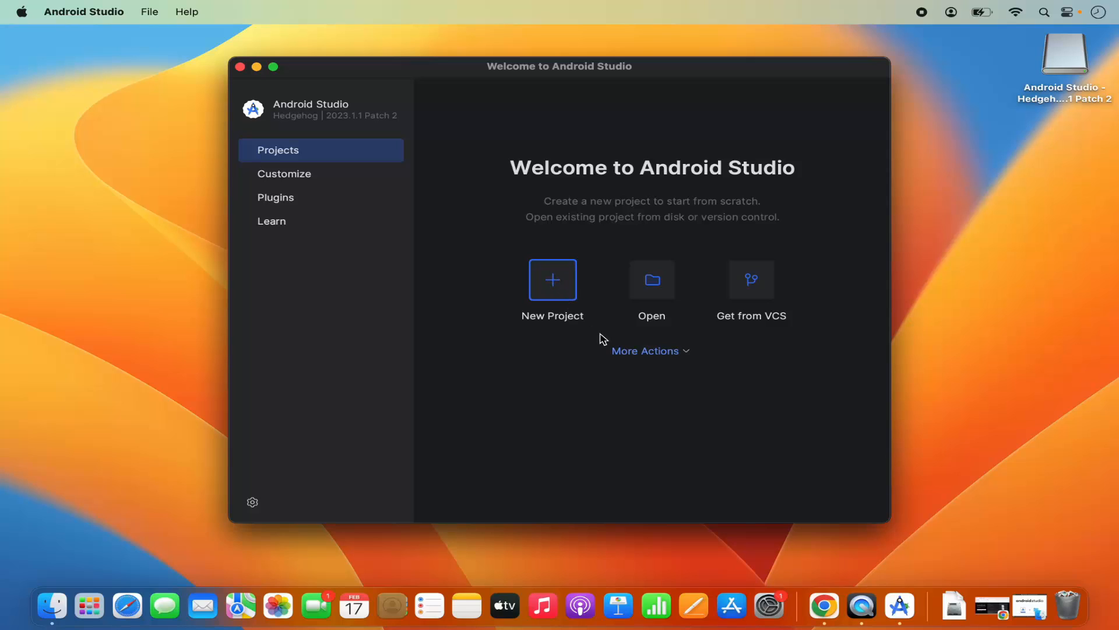
# Open the Virtual Device Manager and start the Pixel_3a_API_34_extension_level_7_arm64-v8a virtual device
pyautogui.click(683, 353)
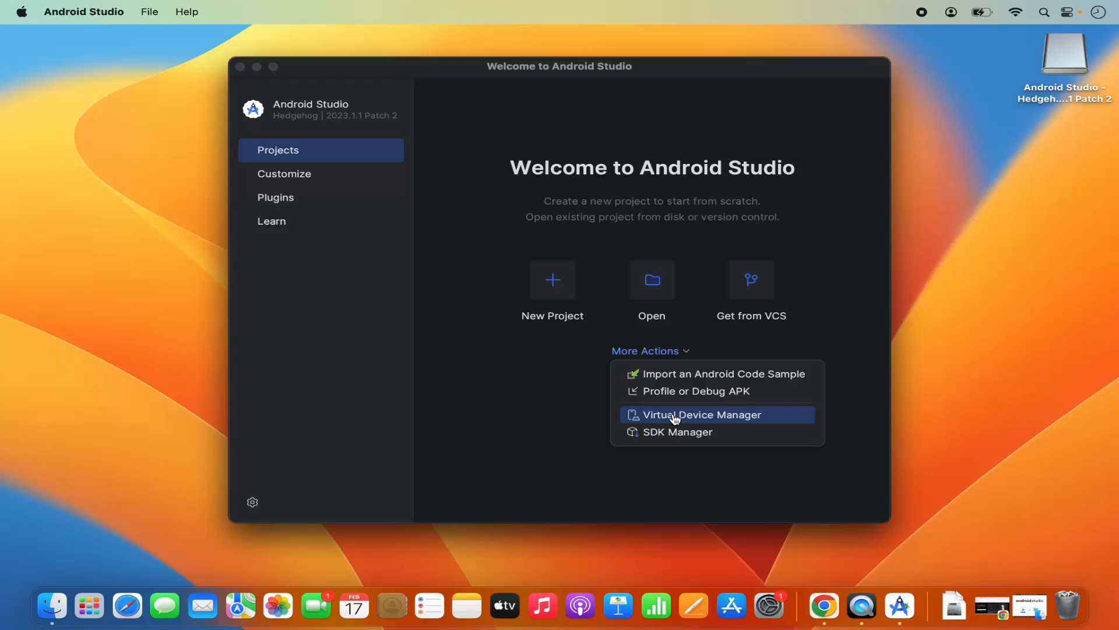
pyautogui.click(528, 365)
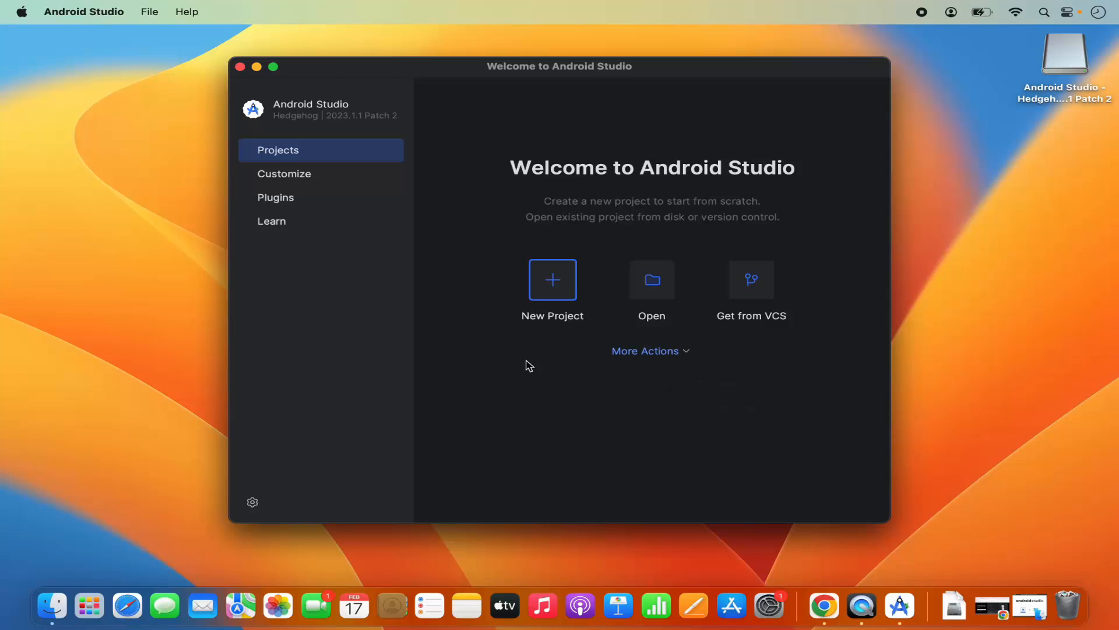
pyautogui.click(685, 351)
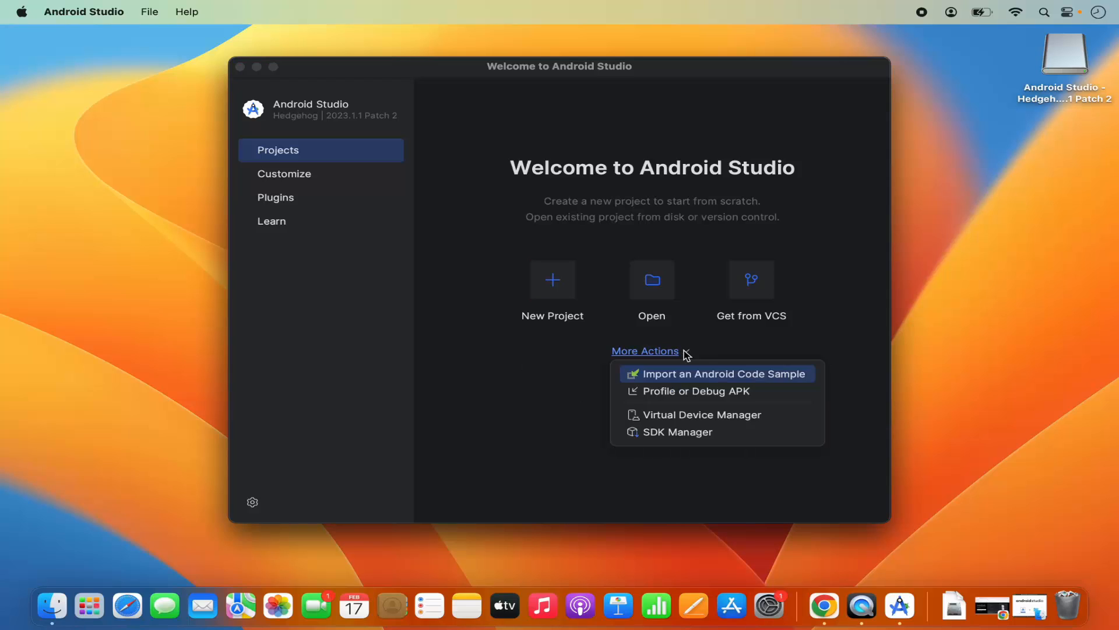
pyautogui.click(693, 415)
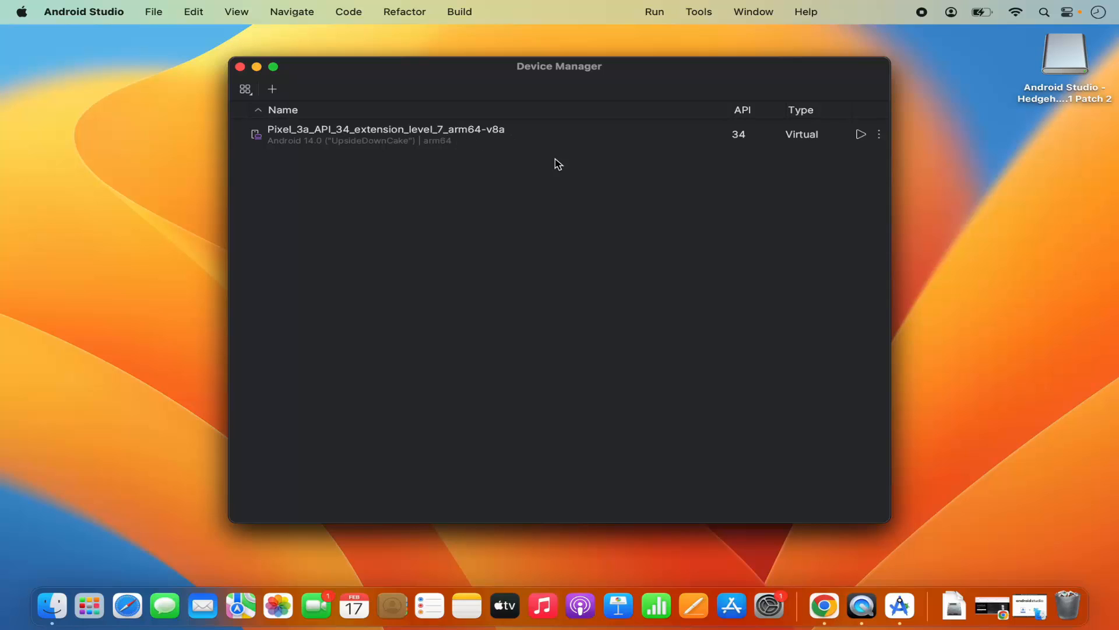
pyautogui.click(861, 136)
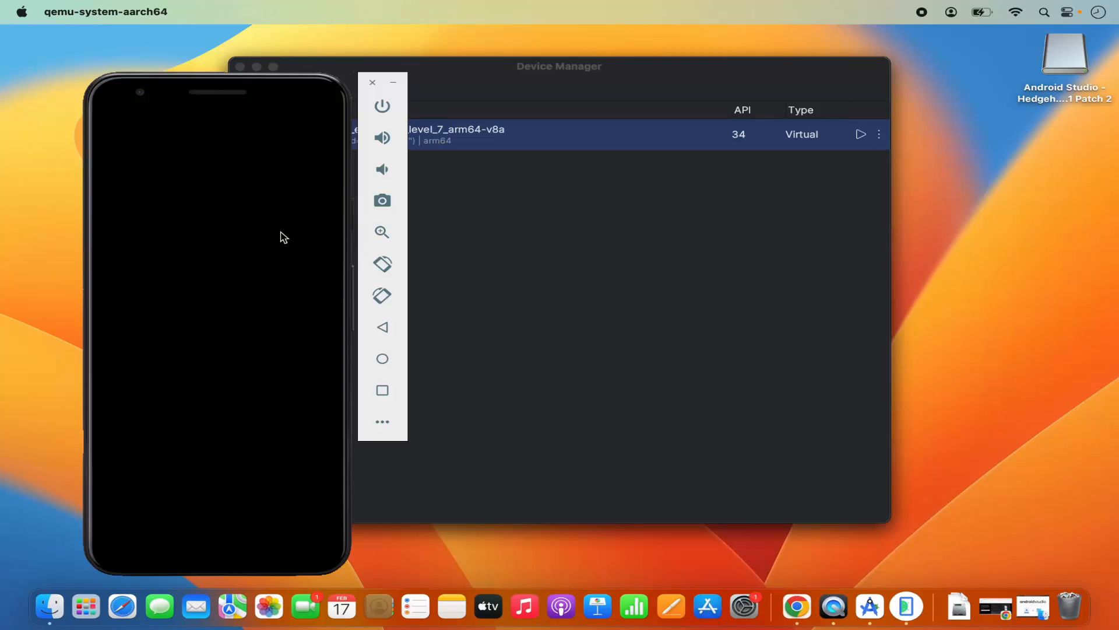
# Move the Device Manager window clear of the running emulator and look through the phone's app drawer
pyautogui.click(527, 207)
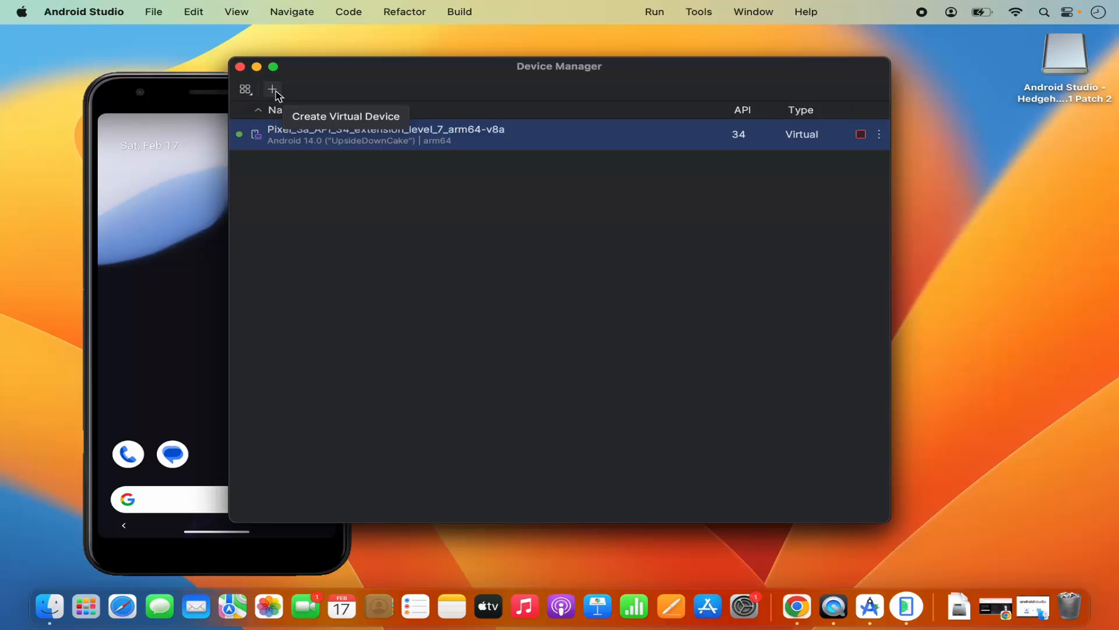
pyautogui.moveTo(345, 67); pyautogui.dragTo(540, 75)
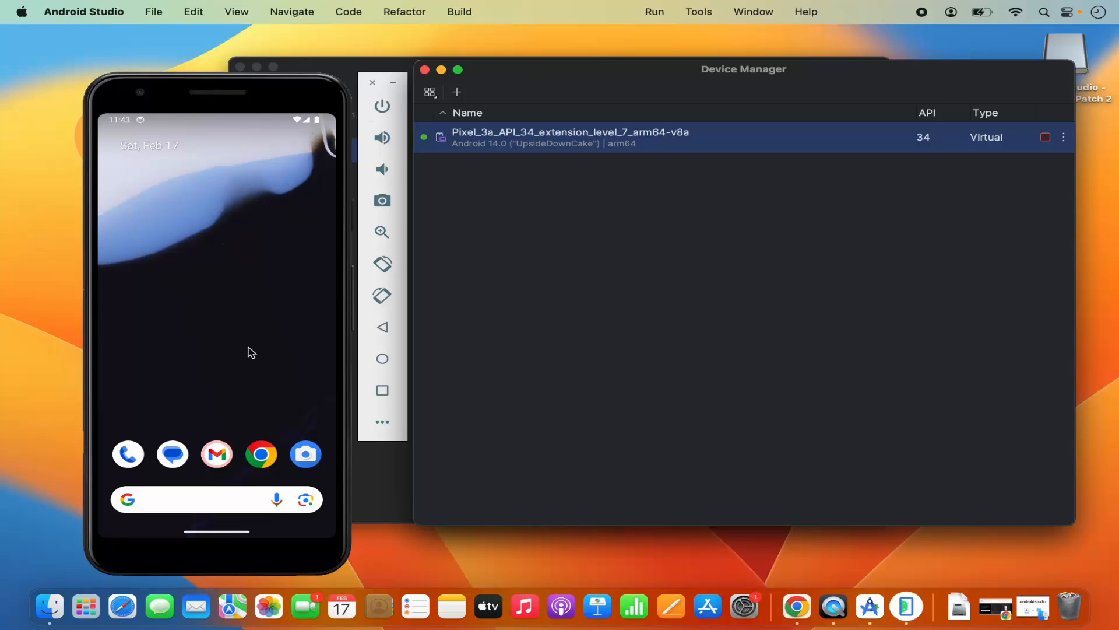
pyautogui.scroll(-2, 252, 353)
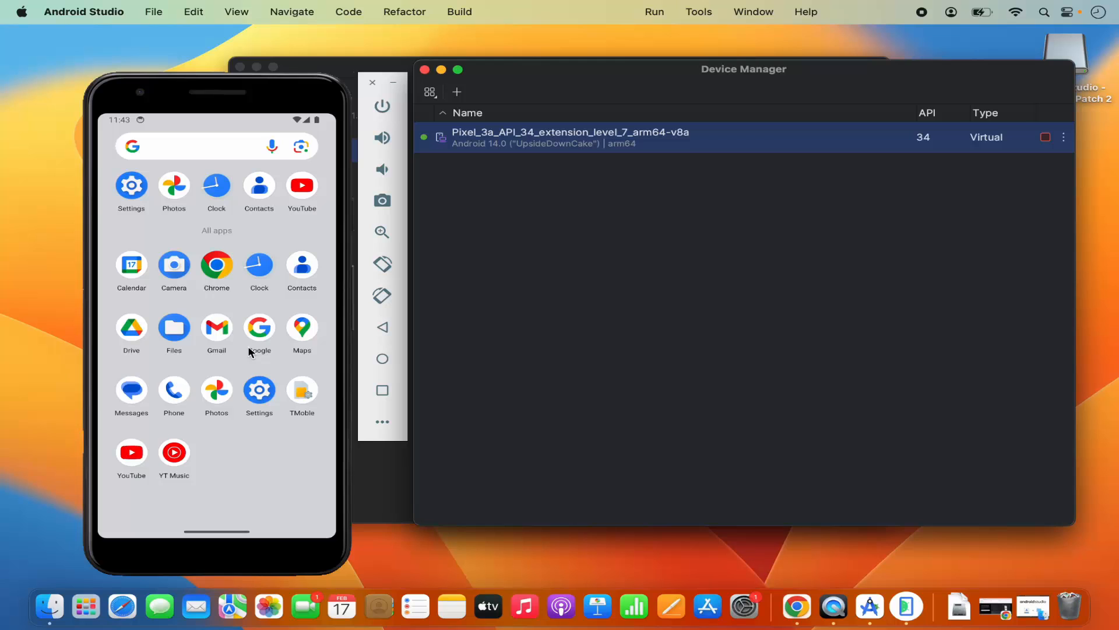
pyautogui.scroll(2, 250, 351)
pyautogui.scroll(-2, 249, 352)
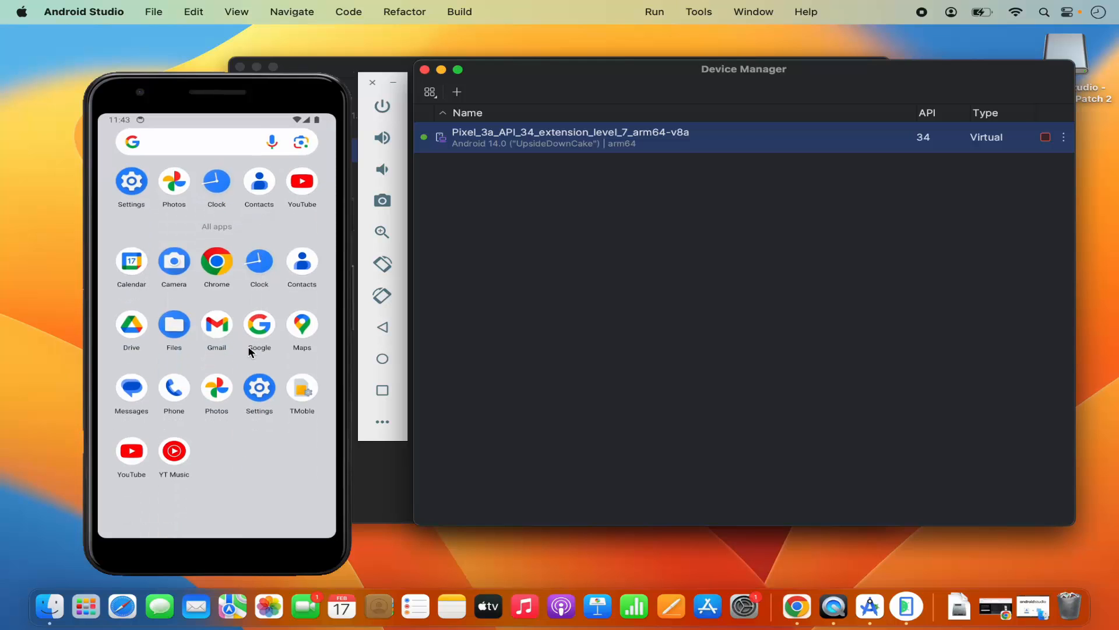
pyautogui.scroll(2, 250, 352)
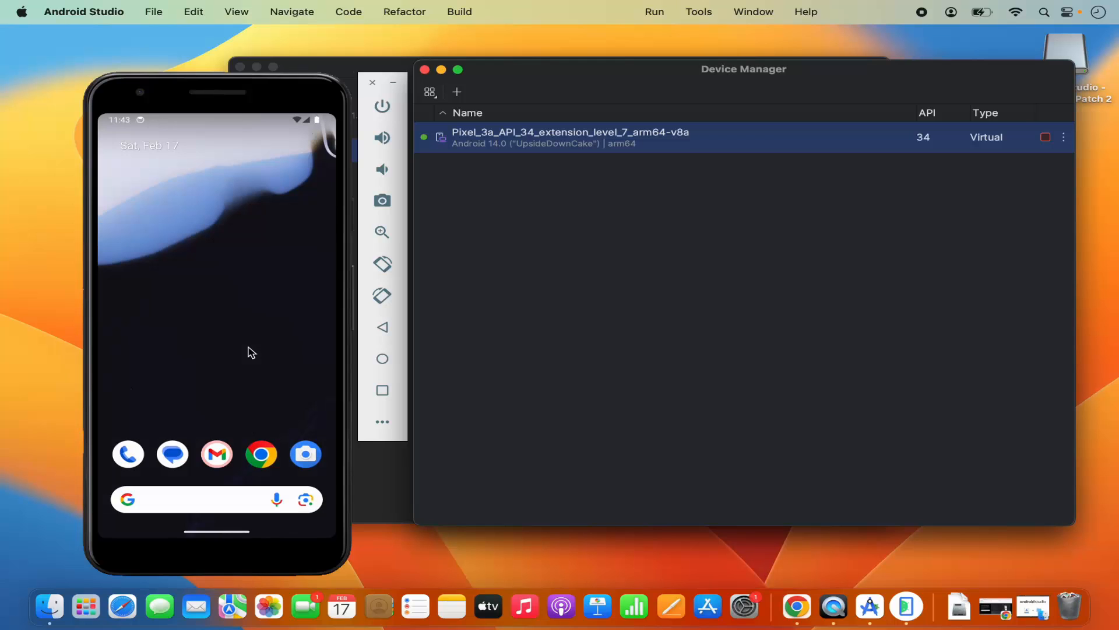
# Open the emulated phone's notification shade and look through all pages of its expanded quick settings
pyautogui.scroll(2, 327, 315)
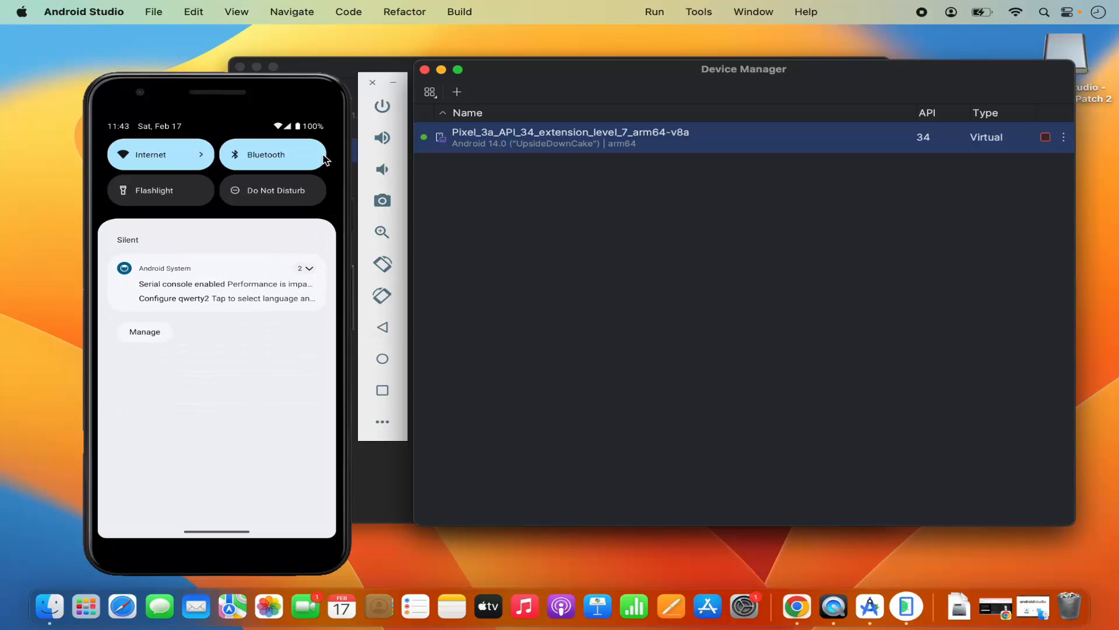
pyautogui.click(218, 126)
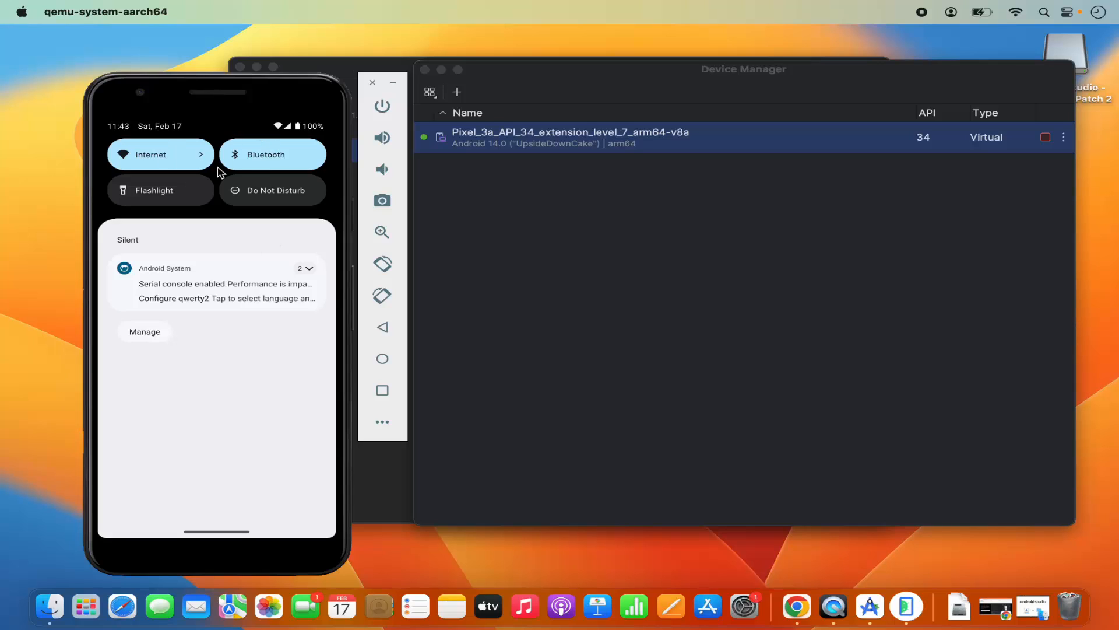
pyautogui.moveTo(235, 155); pyautogui.dragTo(248, 273)
pyautogui.hscroll(5, 251, 277)
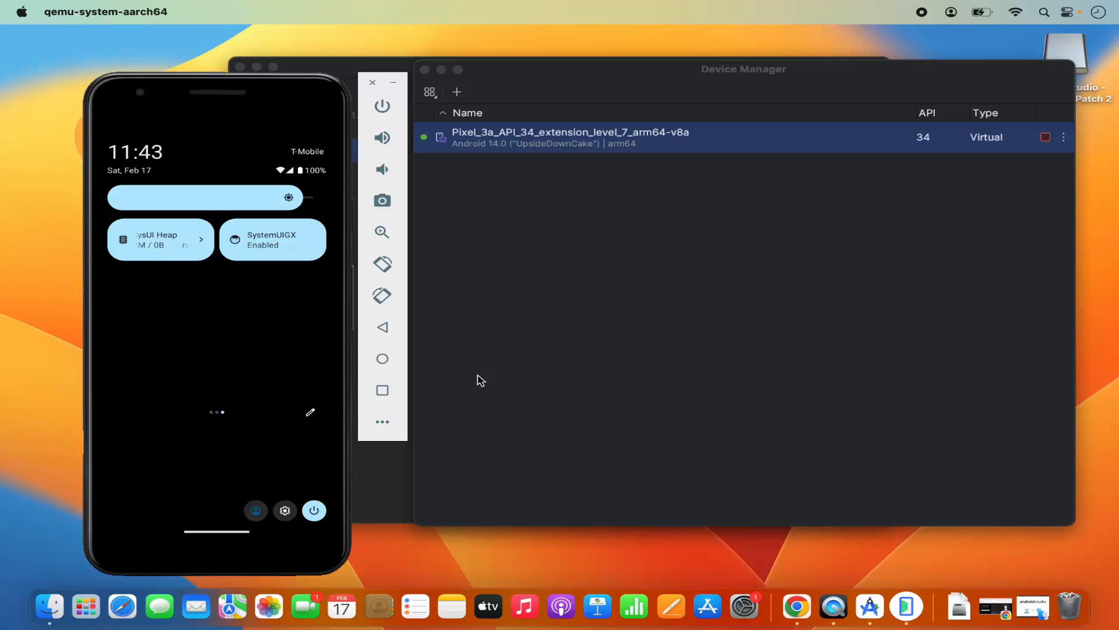
# Begin creating another virtual device, choosing the Pixel 6a phone definition with Play Store support, and continue to the system images
pyautogui.moveTo(569, 77); pyautogui.dragTo(401, 75)
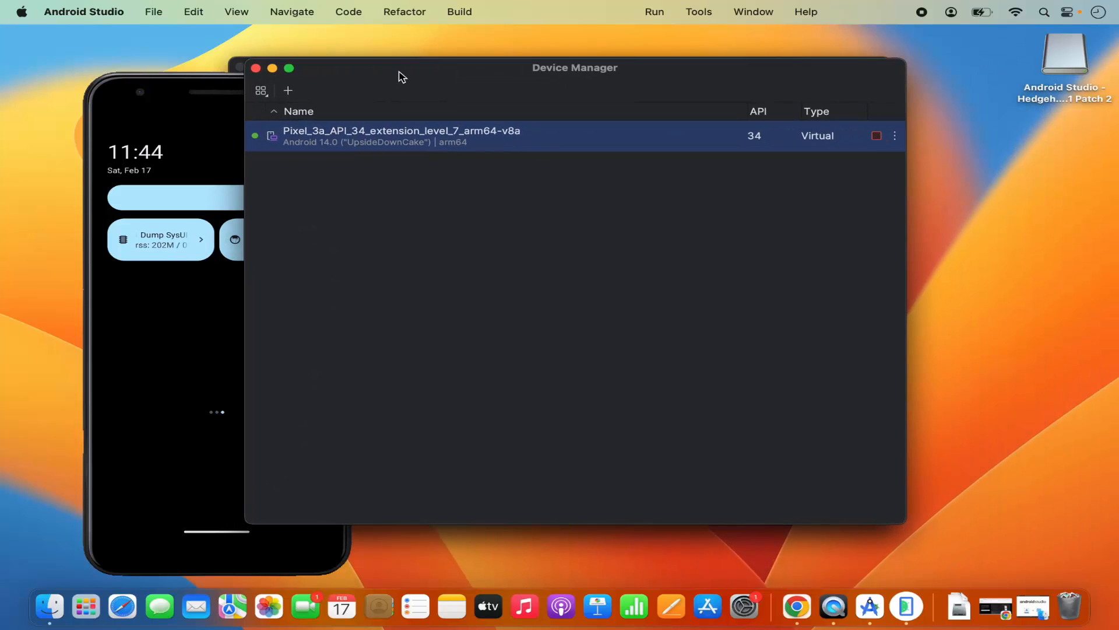
pyautogui.click(290, 94)
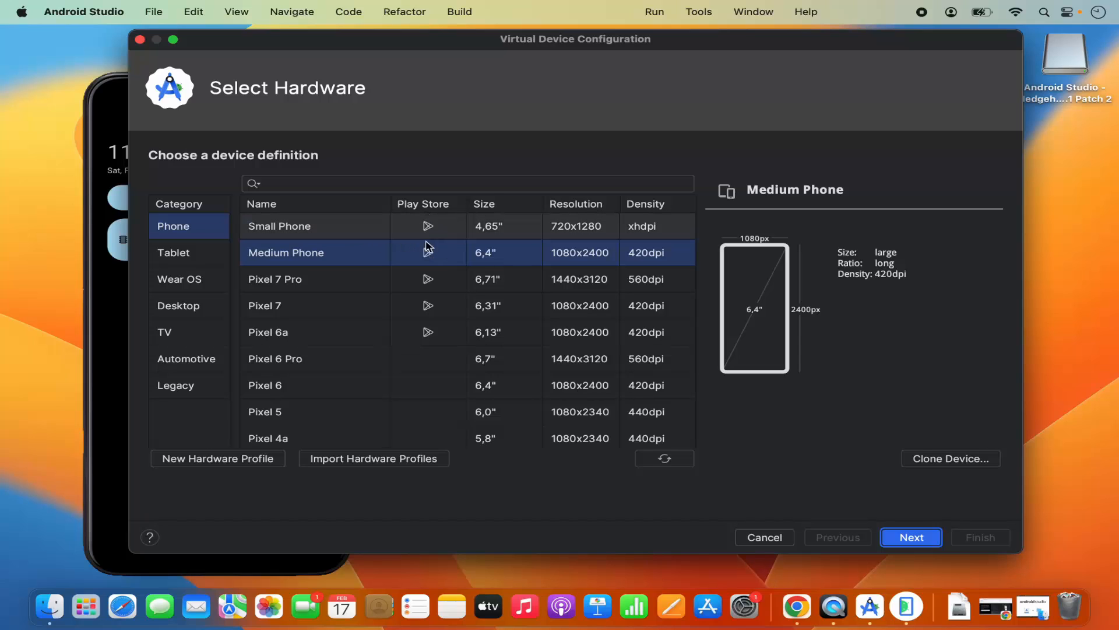
pyautogui.click(427, 285)
pyautogui.click(425, 307)
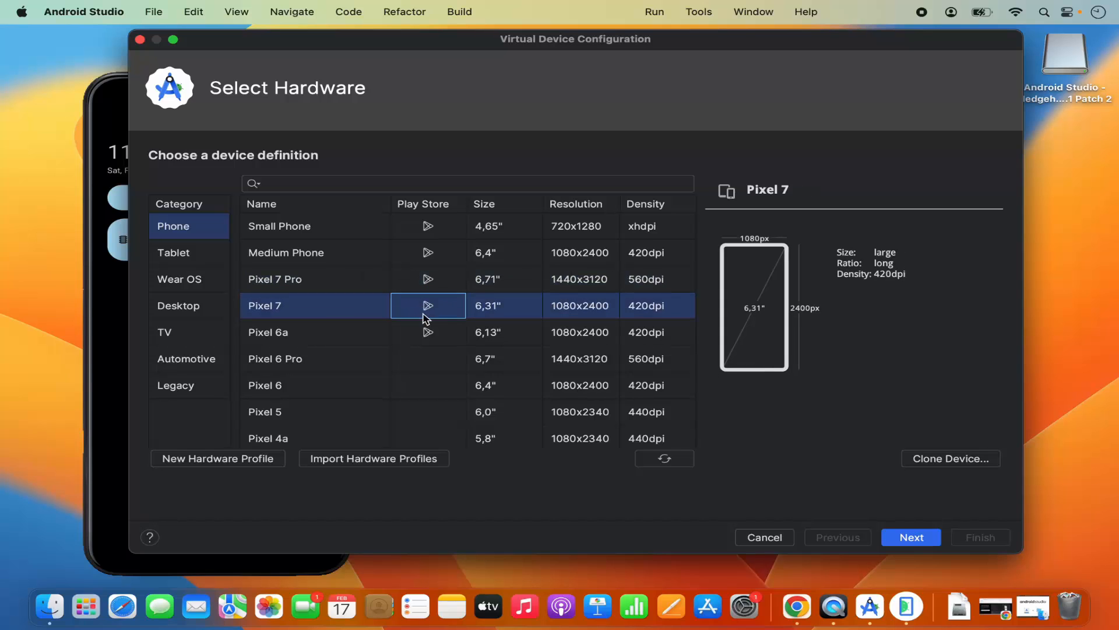
pyautogui.click(426, 333)
pyautogui.scroll(-5, 426, 333)
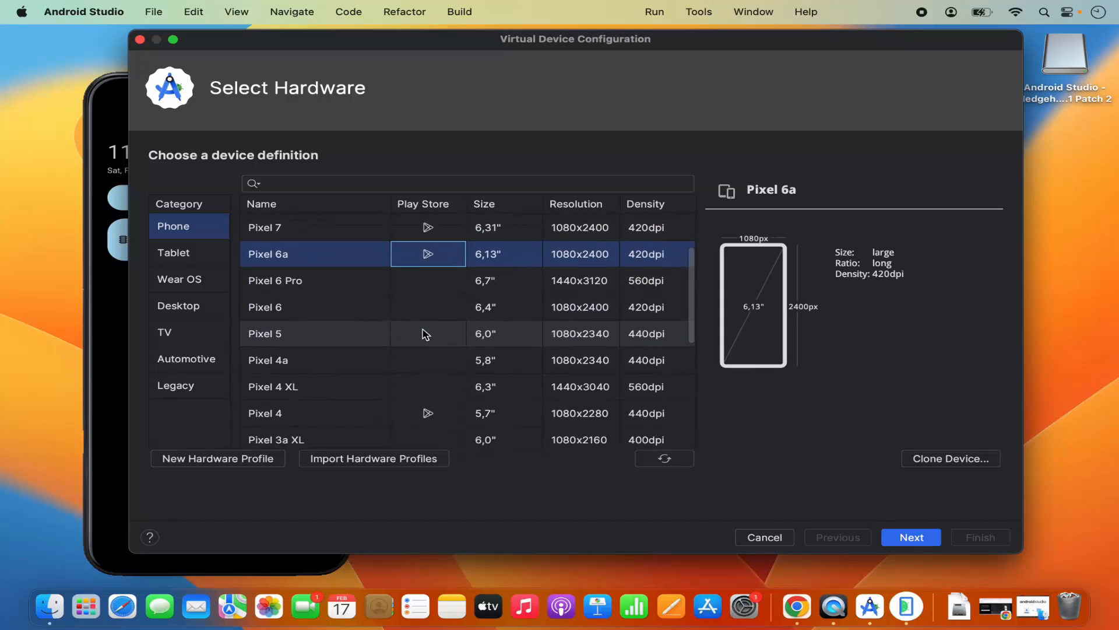
pyautogui.scroll(-1, 426, 333)
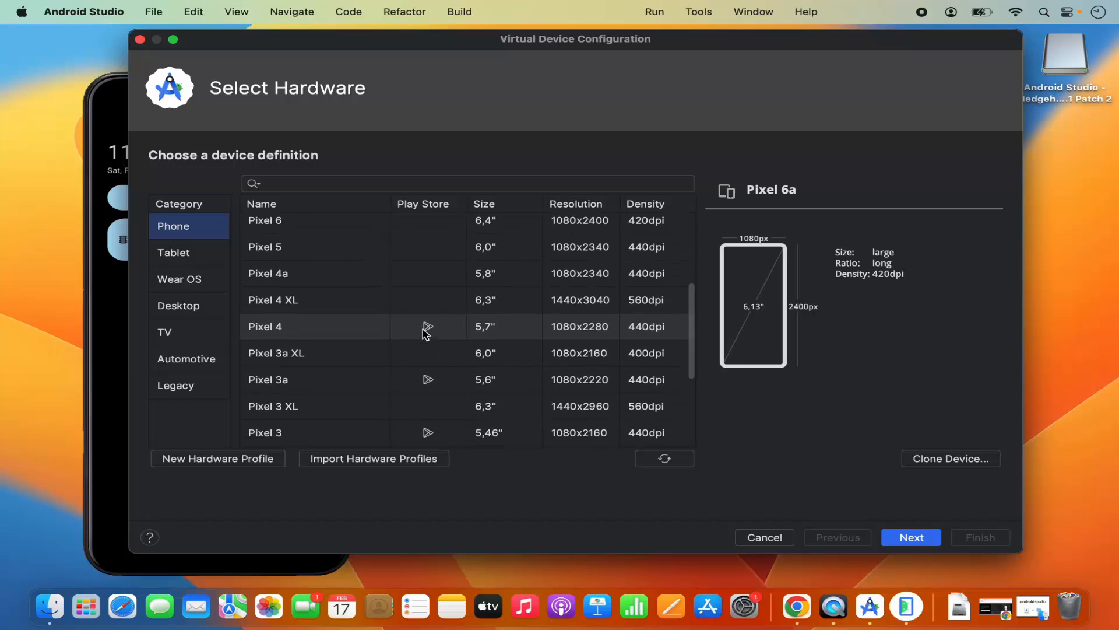
pyautogui.click(896, 544)
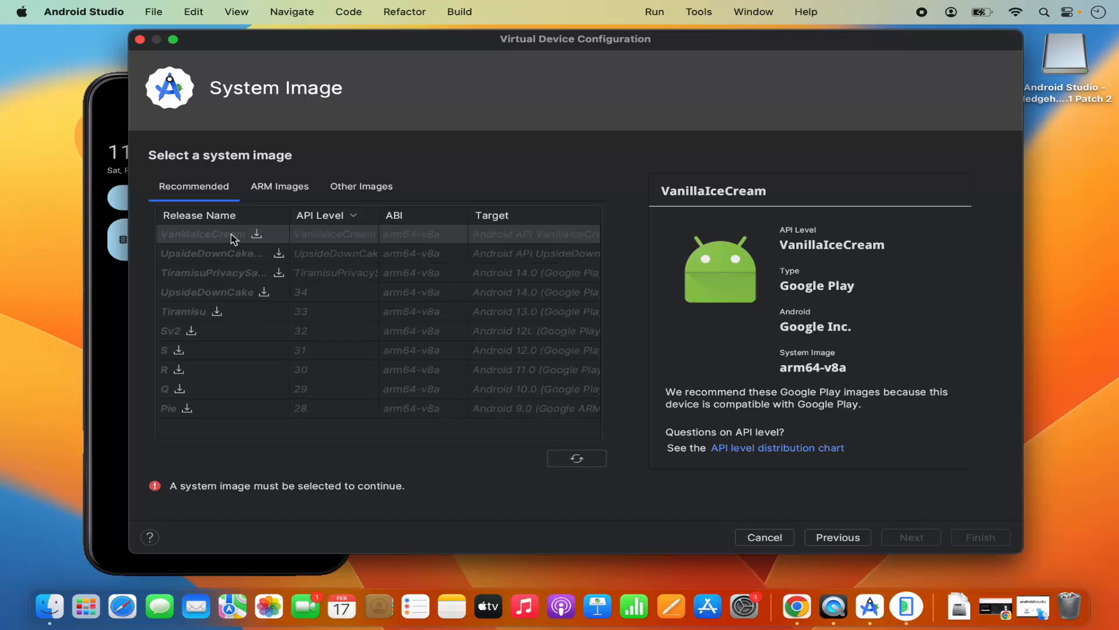
# Compare the recommended and other system images, and continue with the installed UpsideDownCake API 34 arm64-v8a image
pyautogui.click(349, 189)
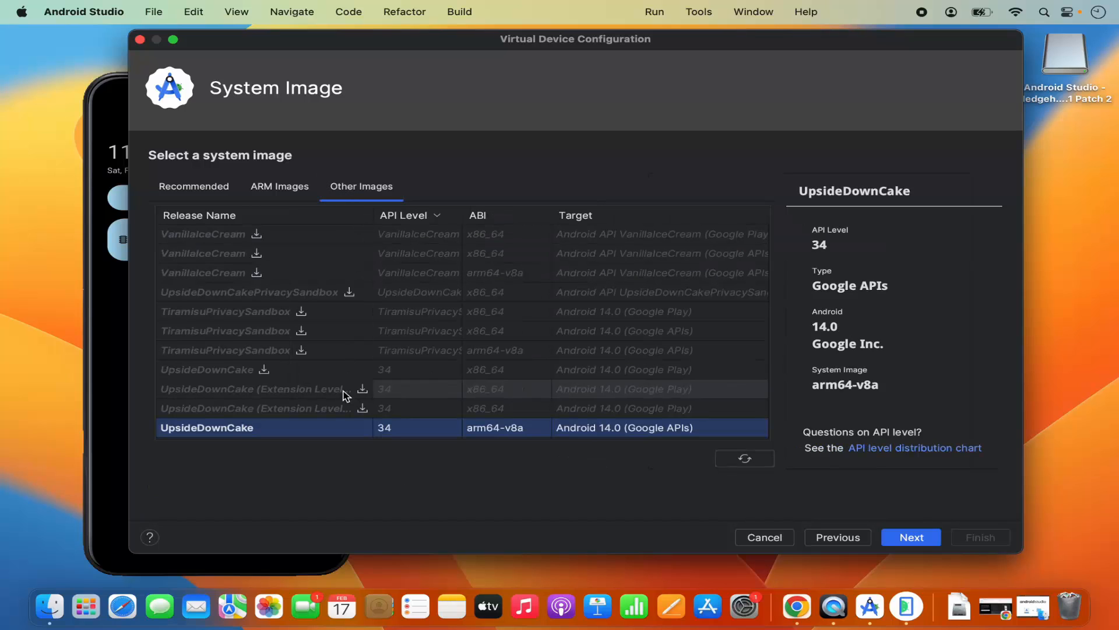
pyautogui.scroll(-3, 295, 424)
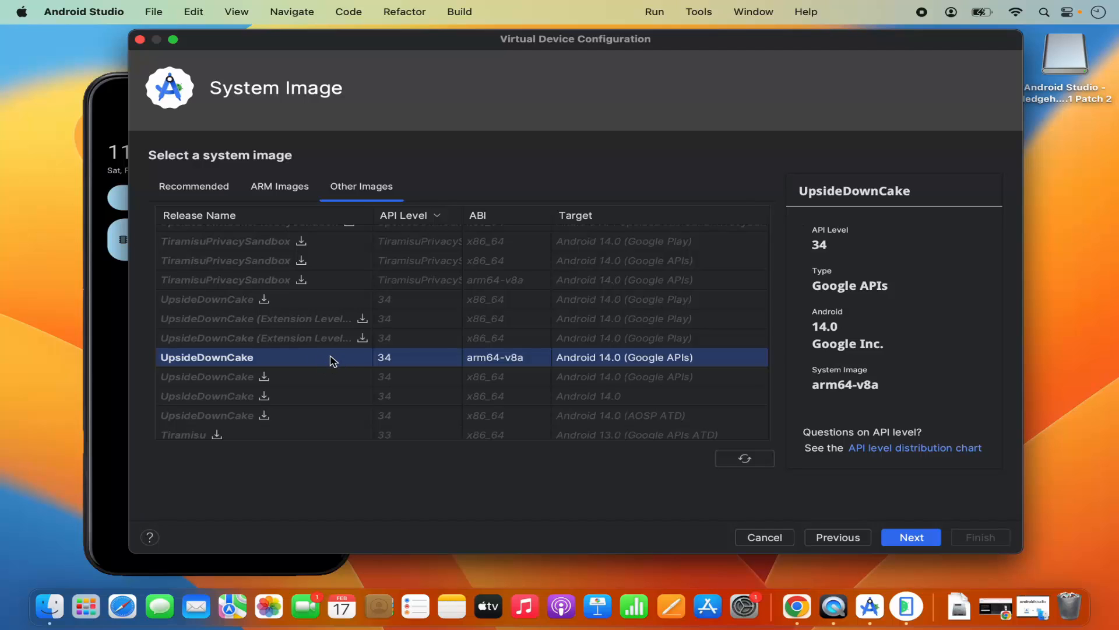
pyautogui.click(217, 186)
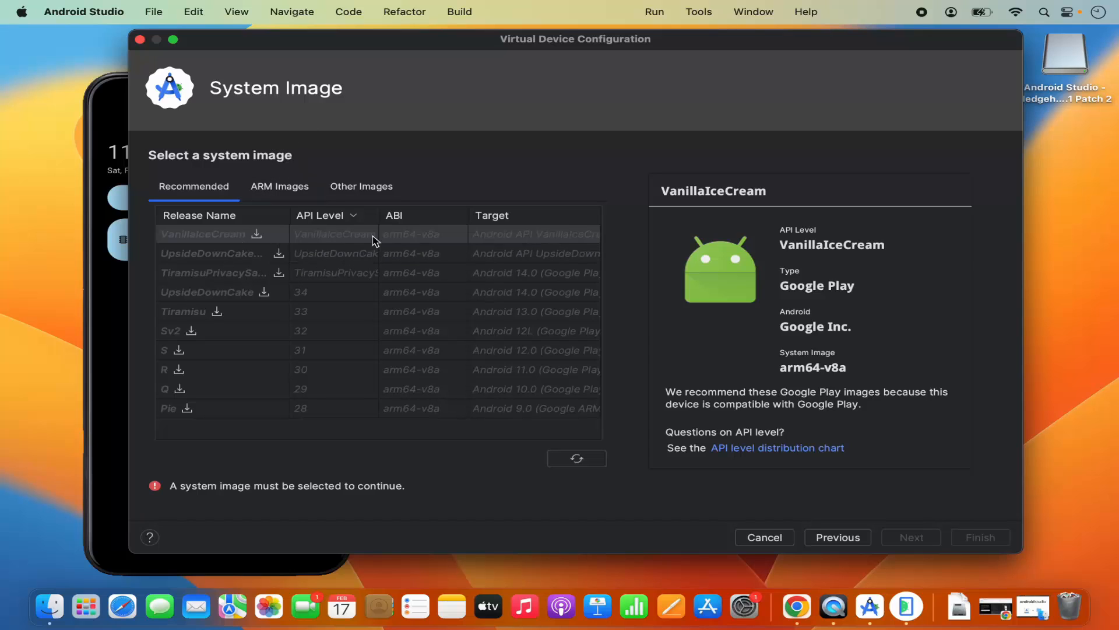
pyautogui.click(380, 191)
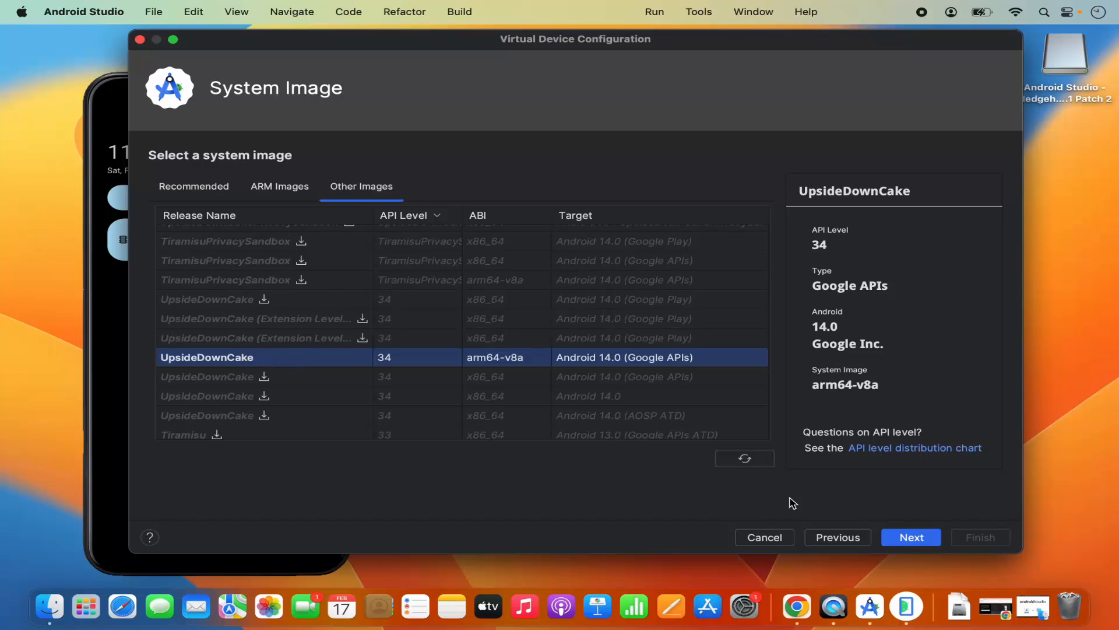
pyautogui.click(900, 539)
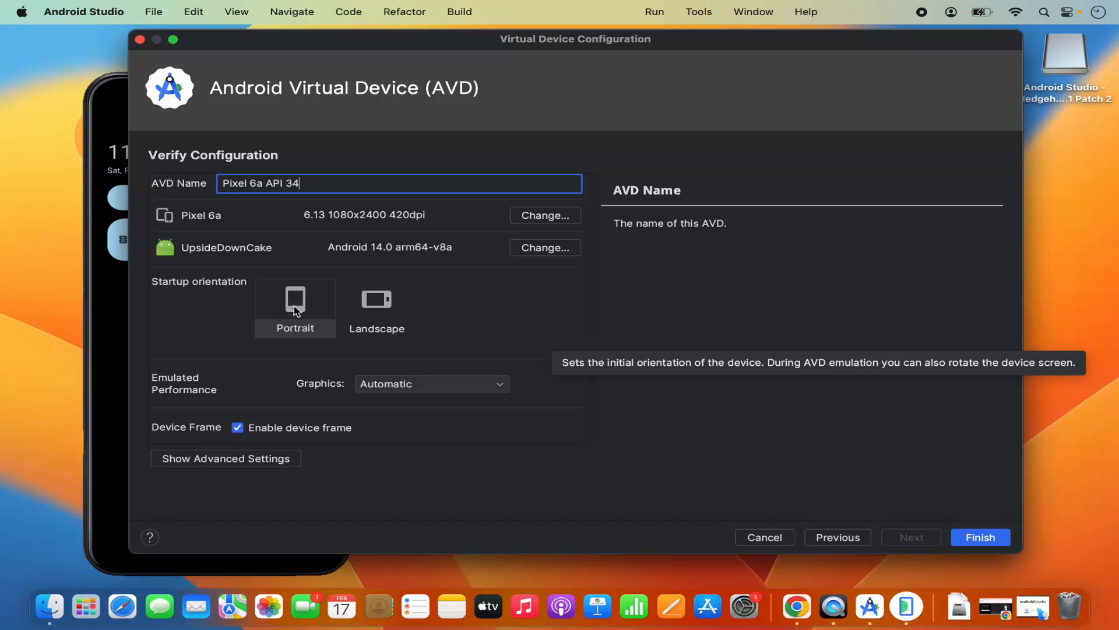
# Review the advanced camera, network, performance and memory settings of the Pixel 6a API 34 device and finish creating it
pyautogui.scroll(-1, 298, 323)
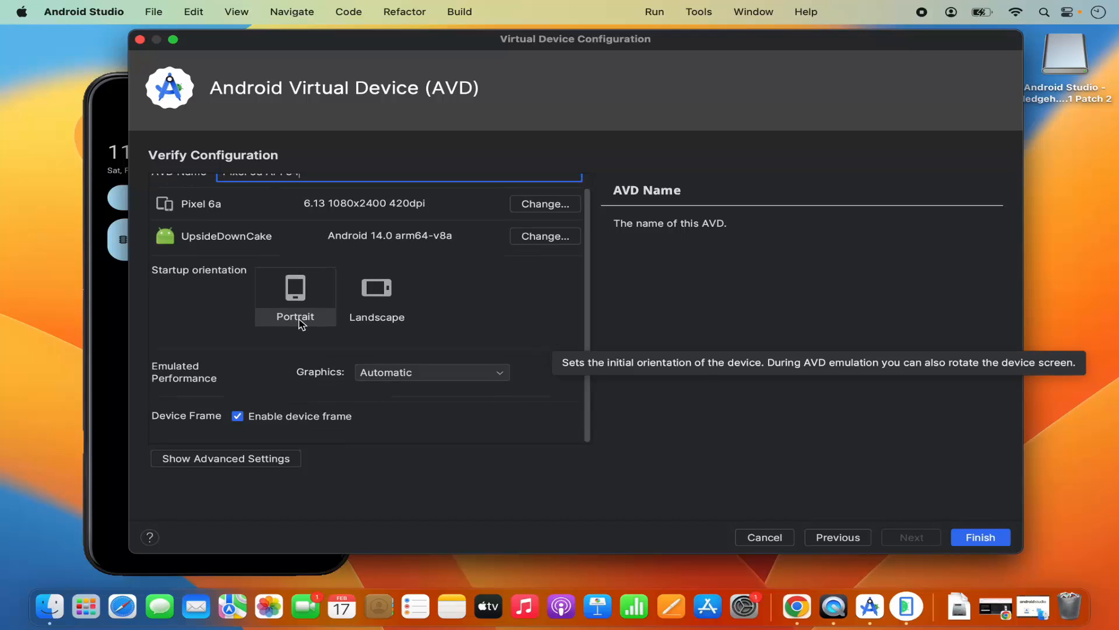
pyautogui.click(252, 460)
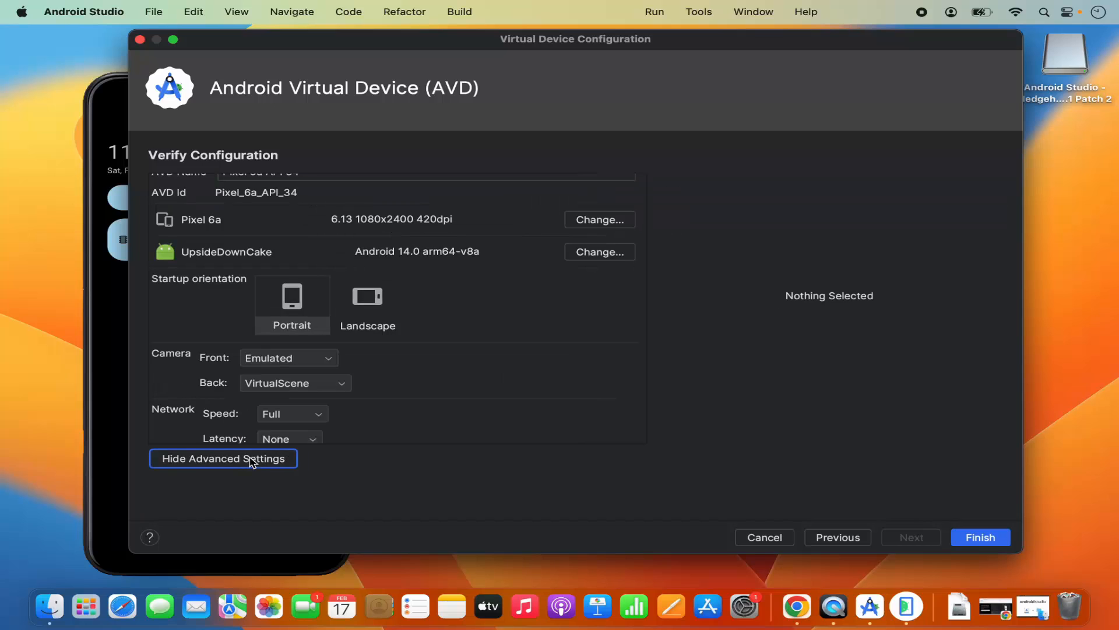
pyautogui.scroll(-2, 404, 381)
pyautogui.scroll(-4, 405, 381)
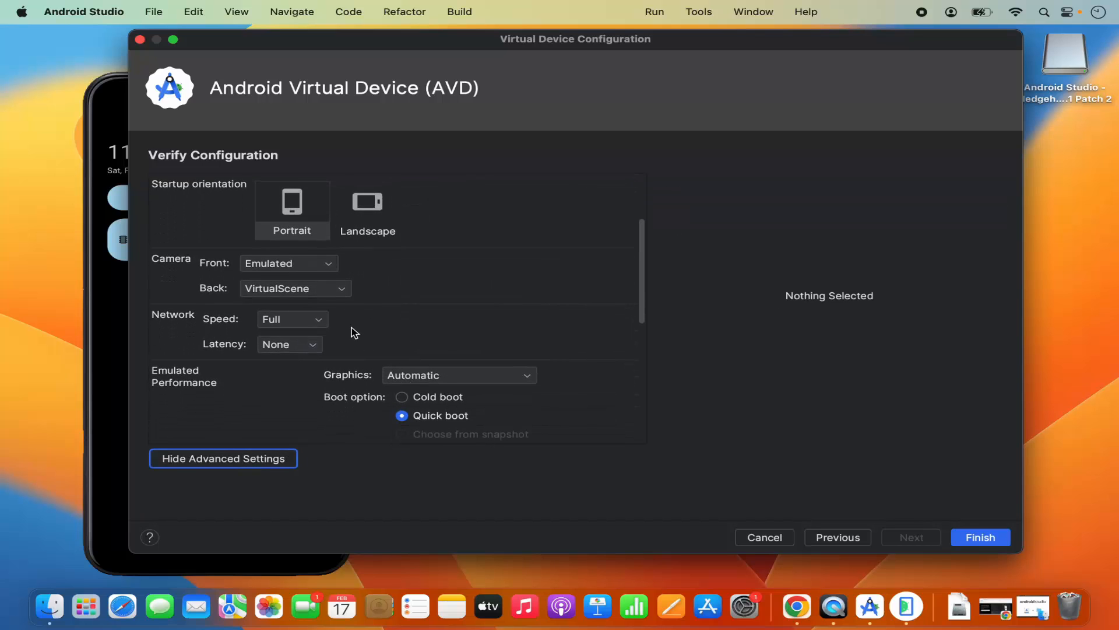
pyautogui.scroll(-2, 213, 293)
pyautogui.scroll(-6, 213, 293)
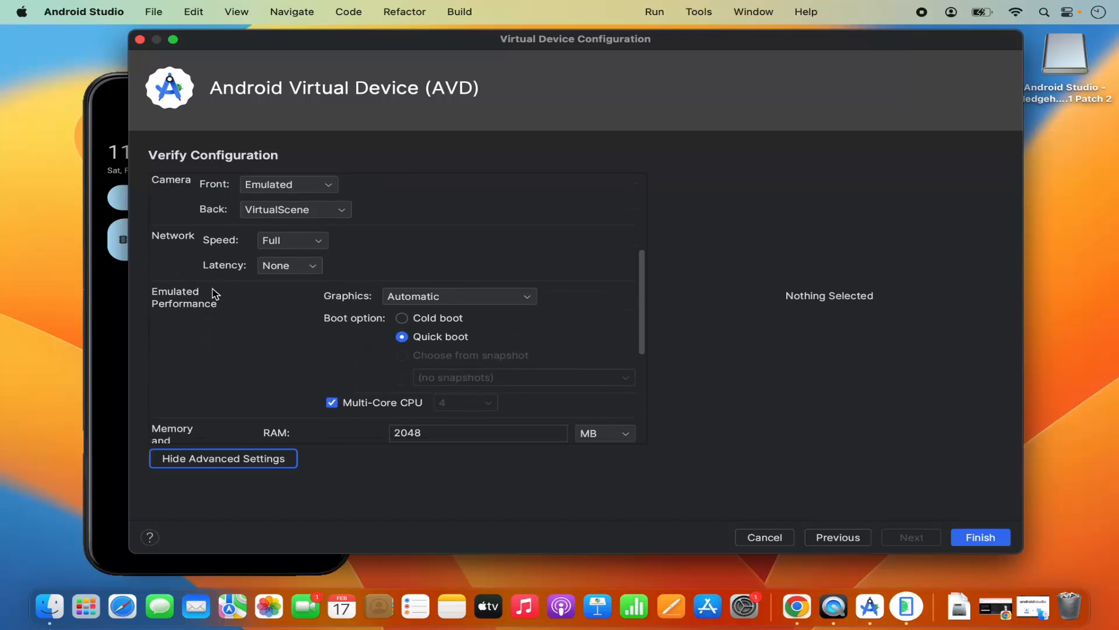
pyautogui.scroll(-6, 215, 293)
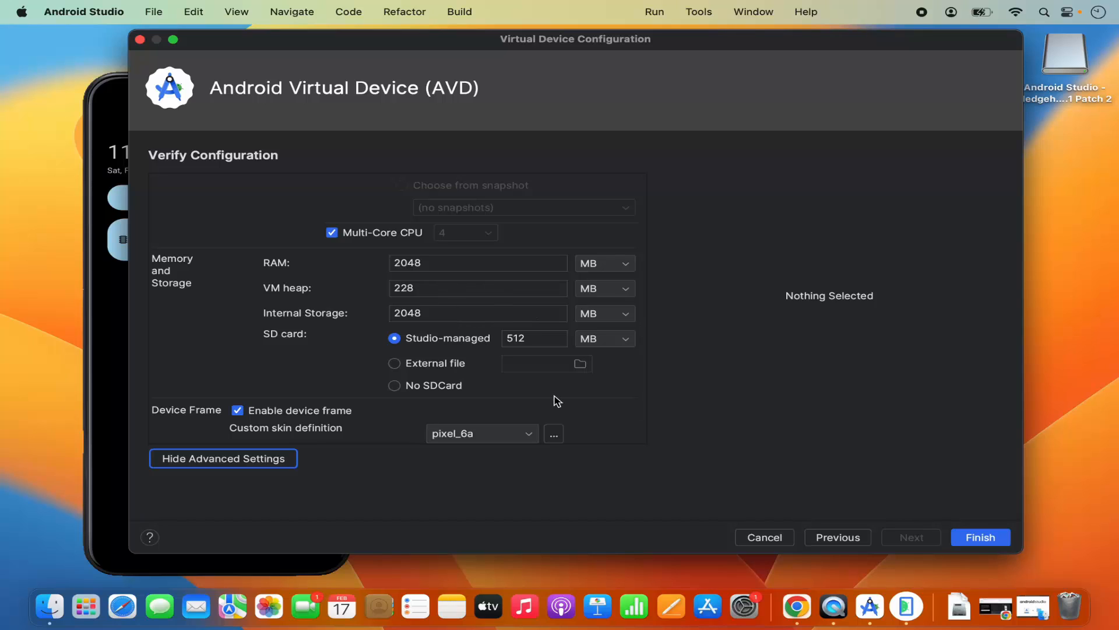
pyautogui.click(984, 543)
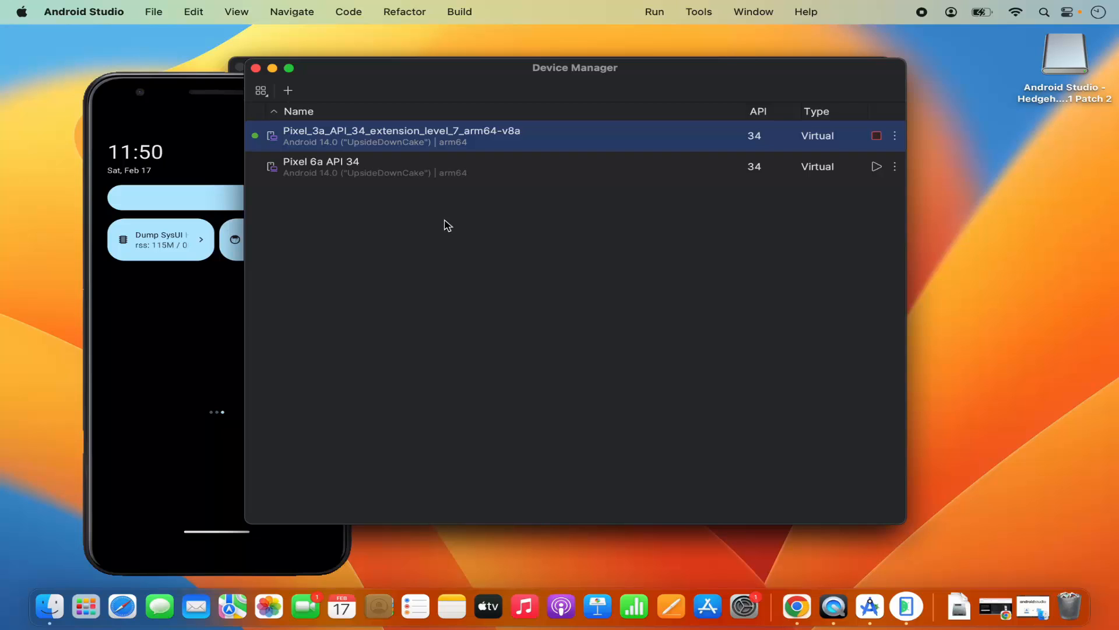
# Close the Device Manager and minimize the running phone emulator to return to the welcome screen
pyautogui.click(256, 69)
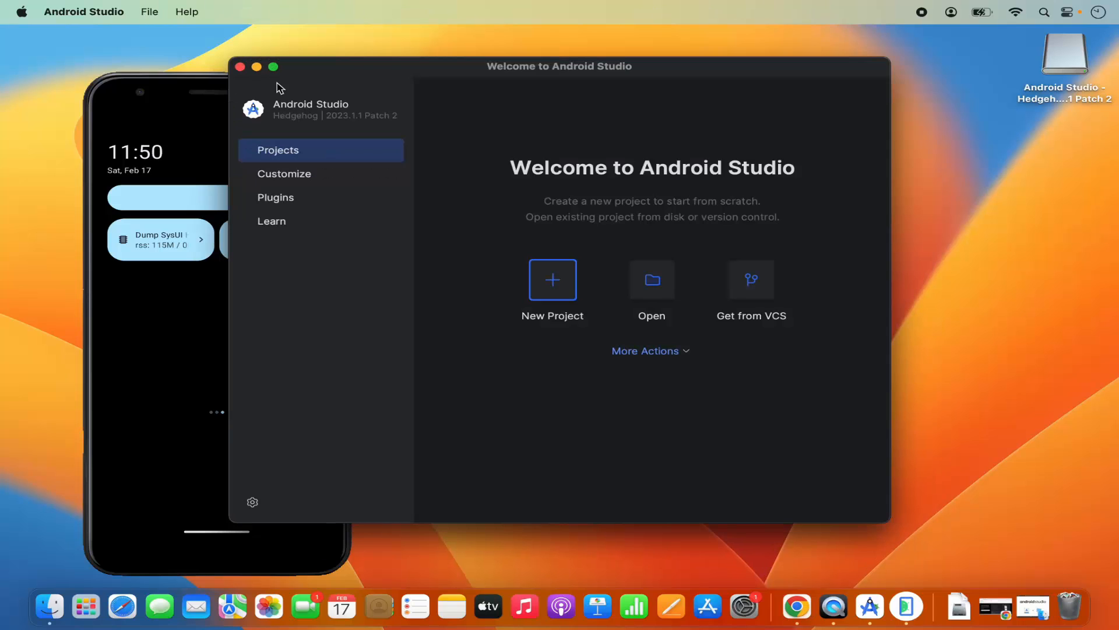
pyautogui.click(204, 94)
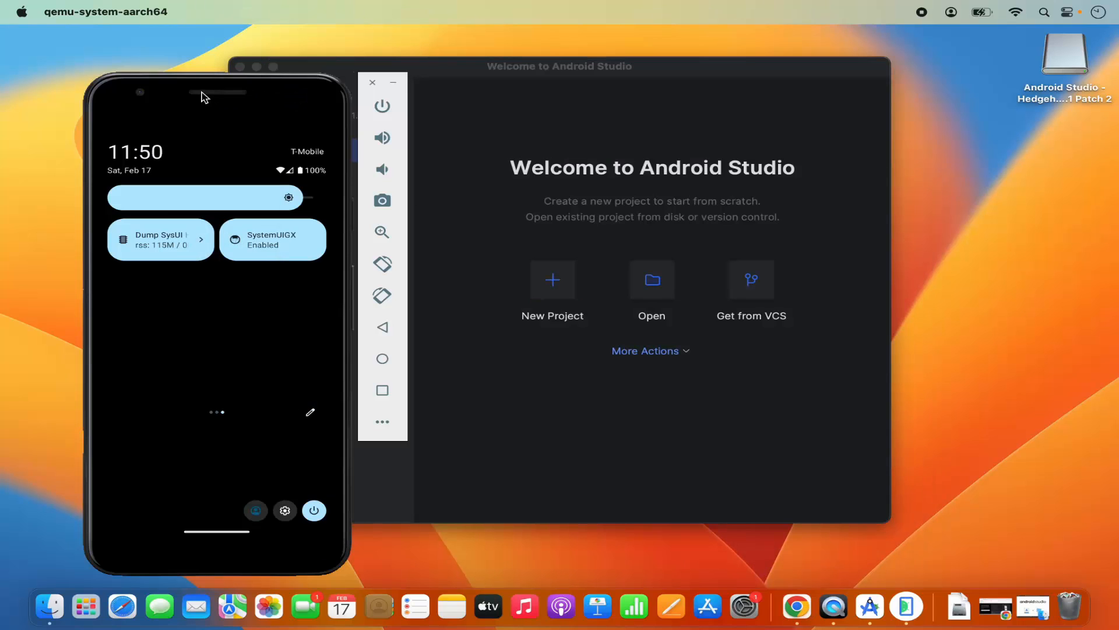
pyautogui.click(394, 84)
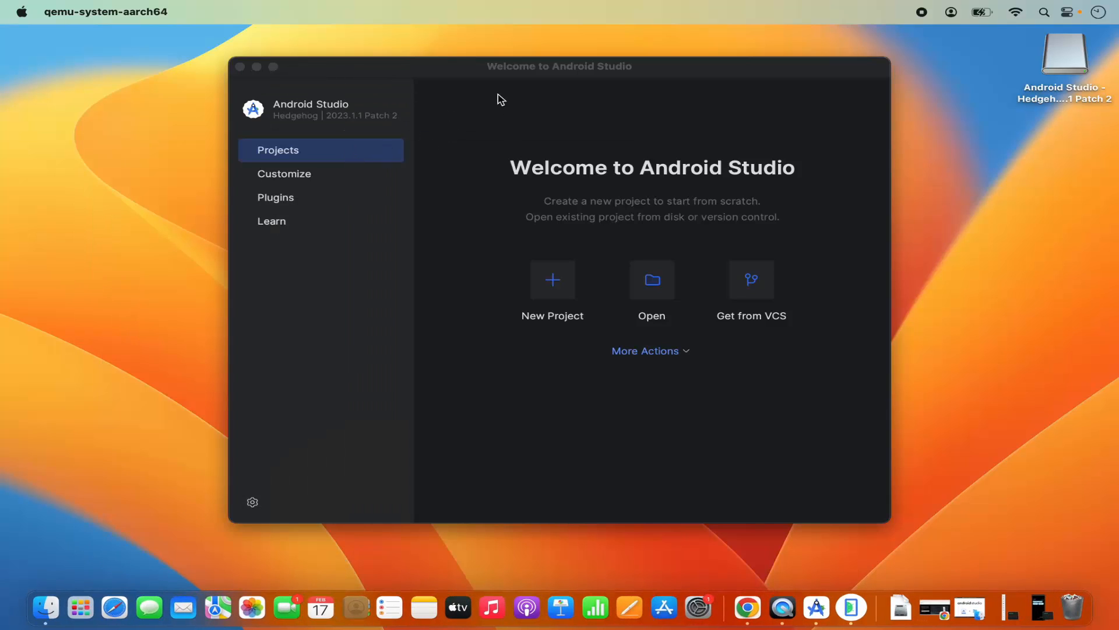
# Start a new phone and tablet project from the Empty Activity template and name it MyFirstApplication
pyautogui.click(552, 283)
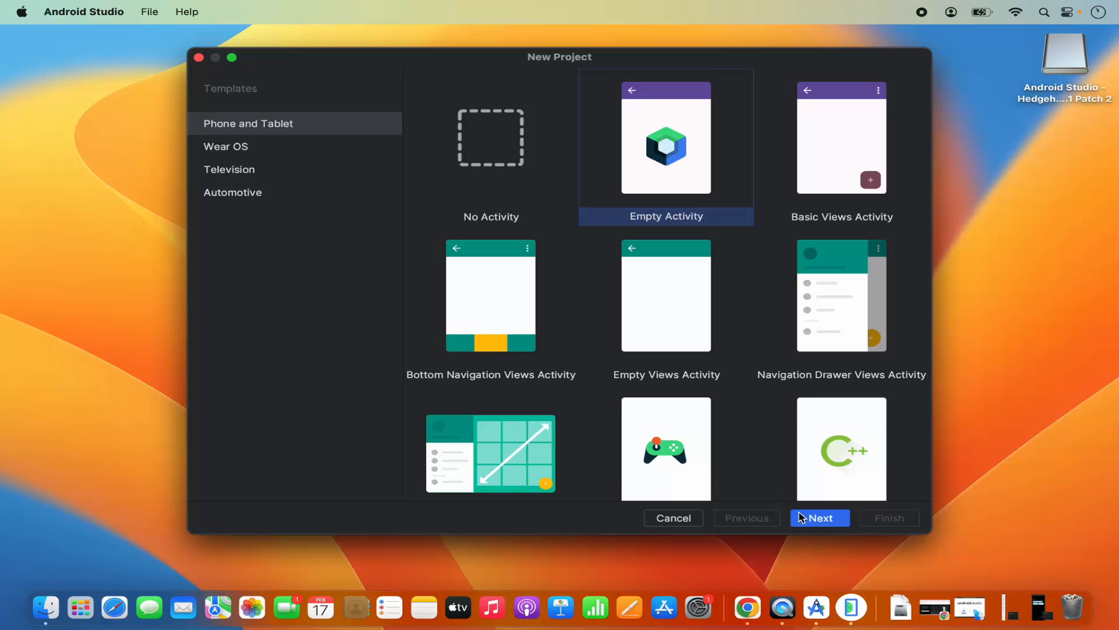
pyautogui.click(808, 519)
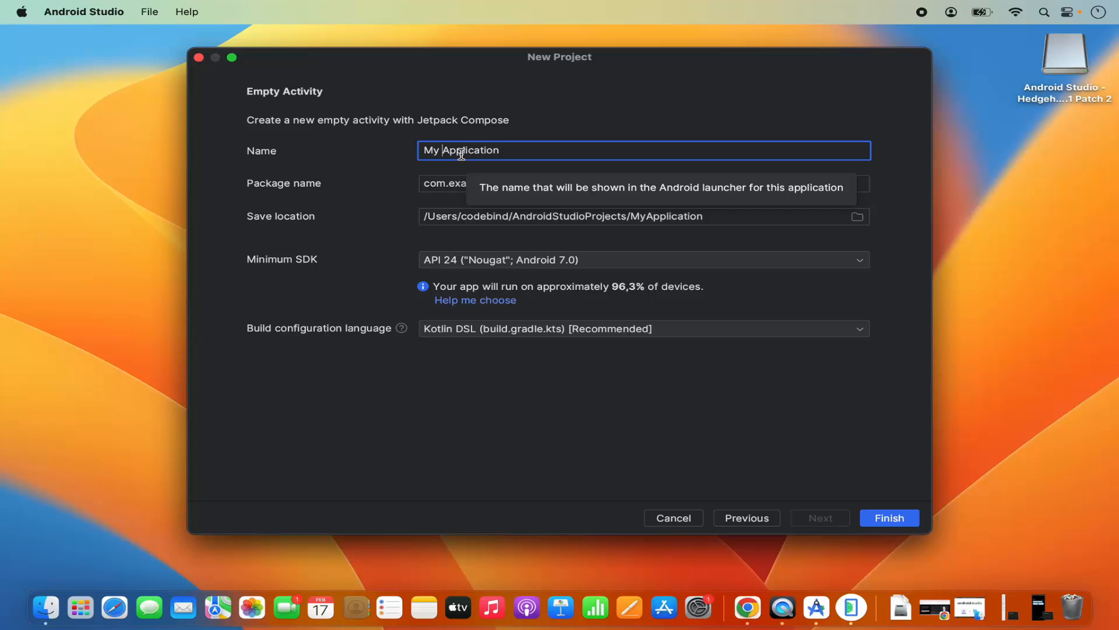
pyautogui.press('BackSpace')
pyautogui.write('First')
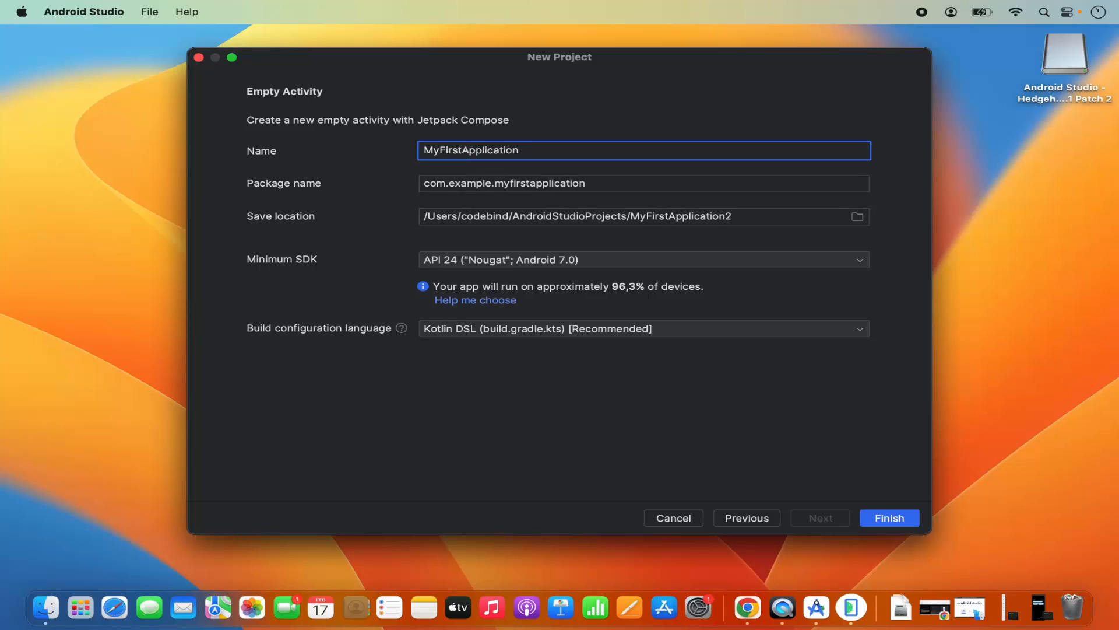
# Compare the available minimum SDK levels, choose API 24 ("Nougat"; Android 7.0), and finish creating the project
pyautogui.click(488, 264)
pyautogui.scroll(3, 478, 273)
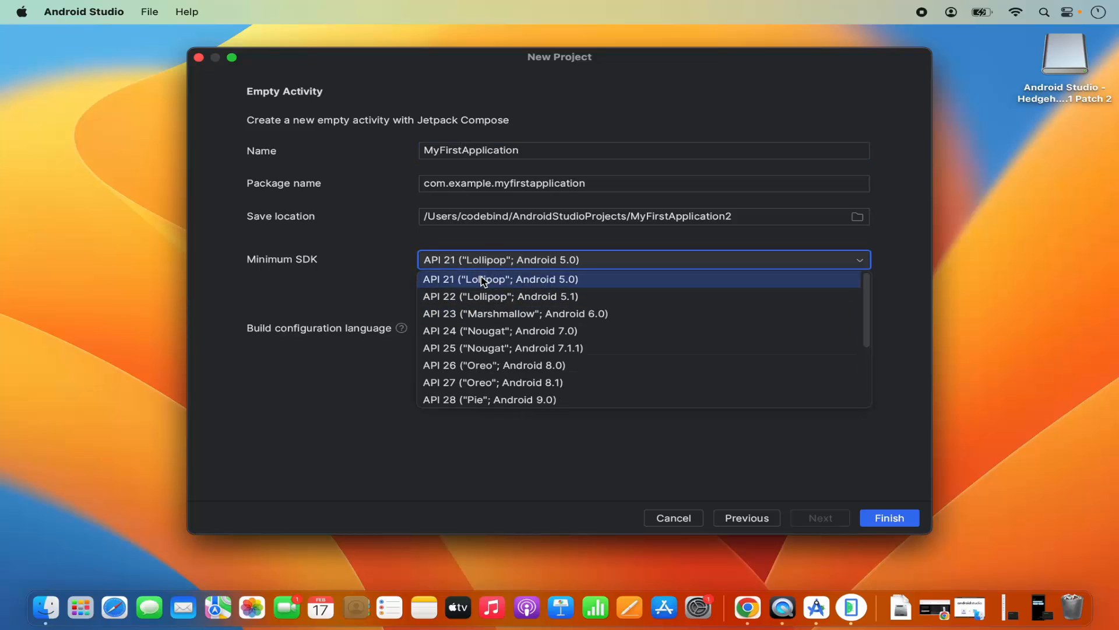
pyautogui.click(477, 332)
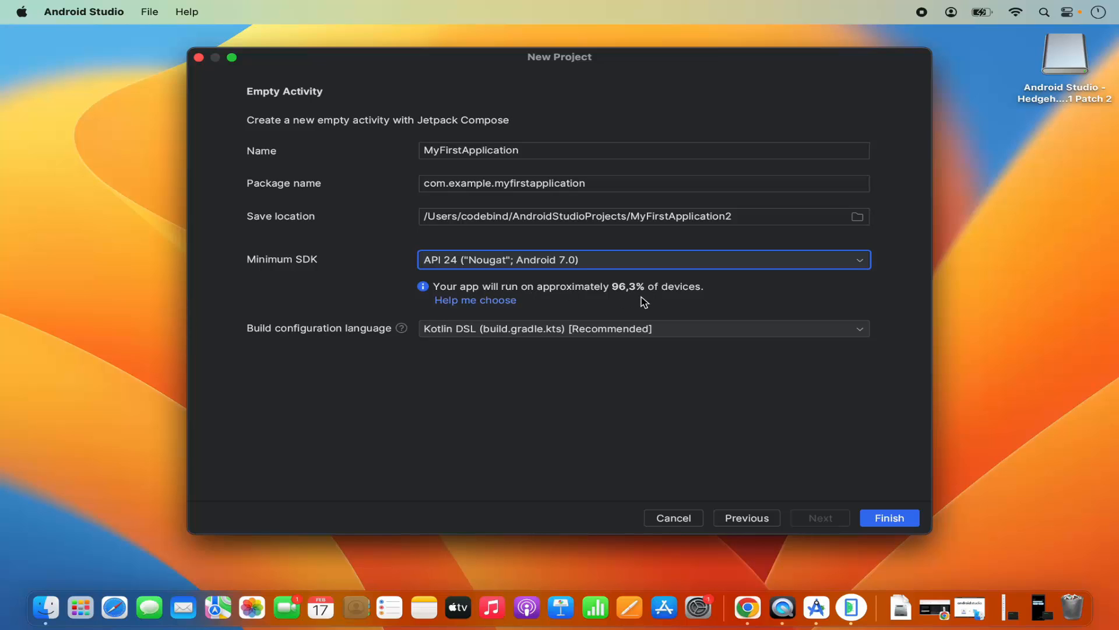
pyautogui.click(638, 264)
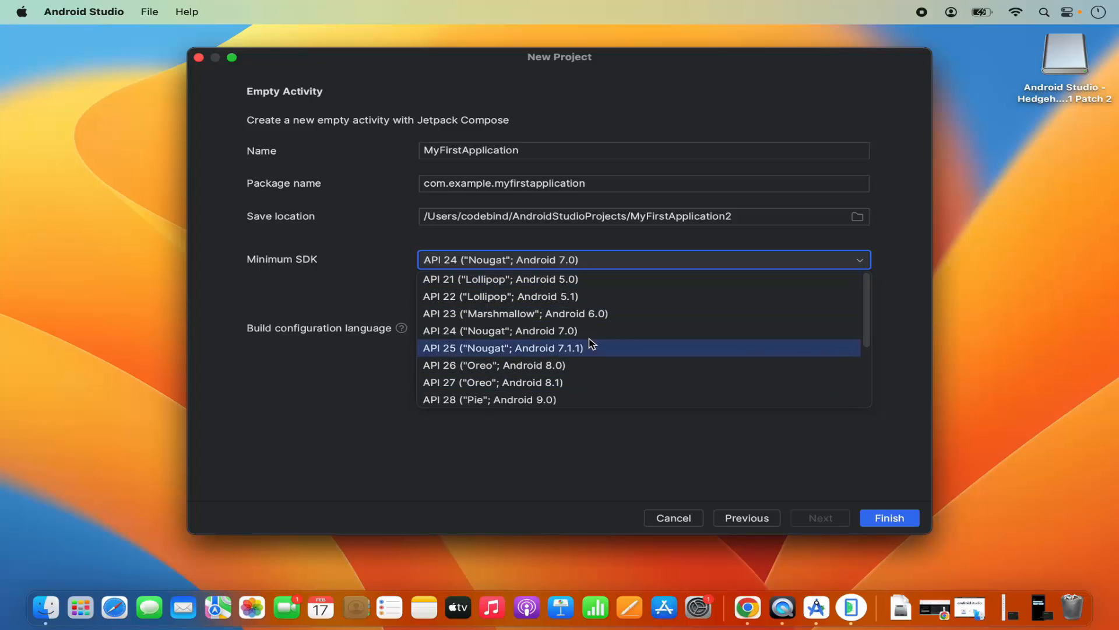
pyautogui.scroll(-3, 545, 369)
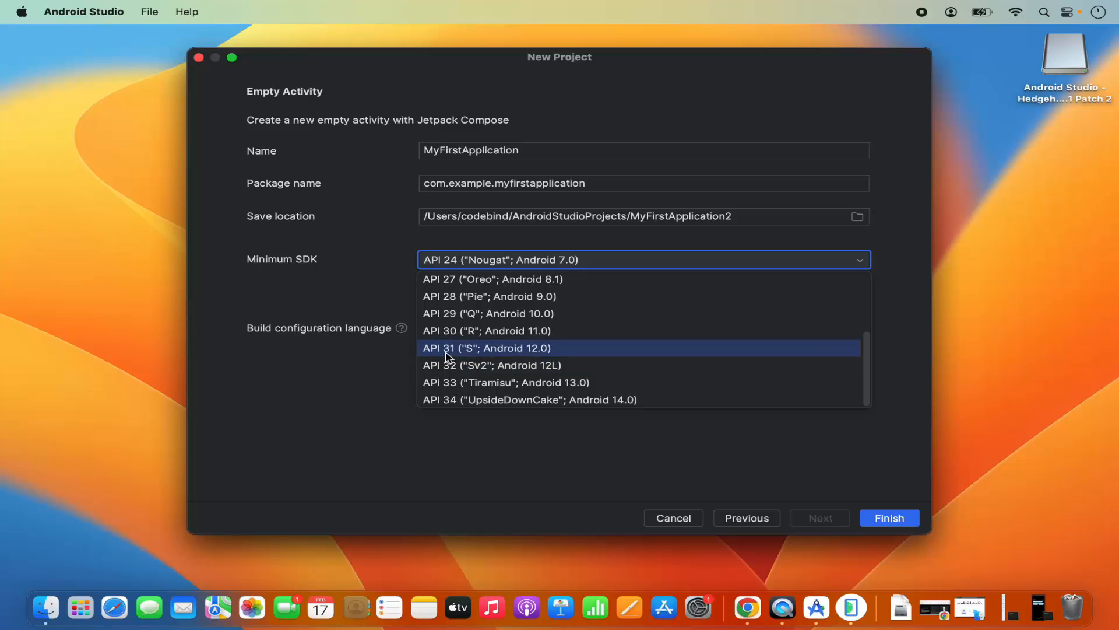
pyautogui.scroll(3, 506, 314)
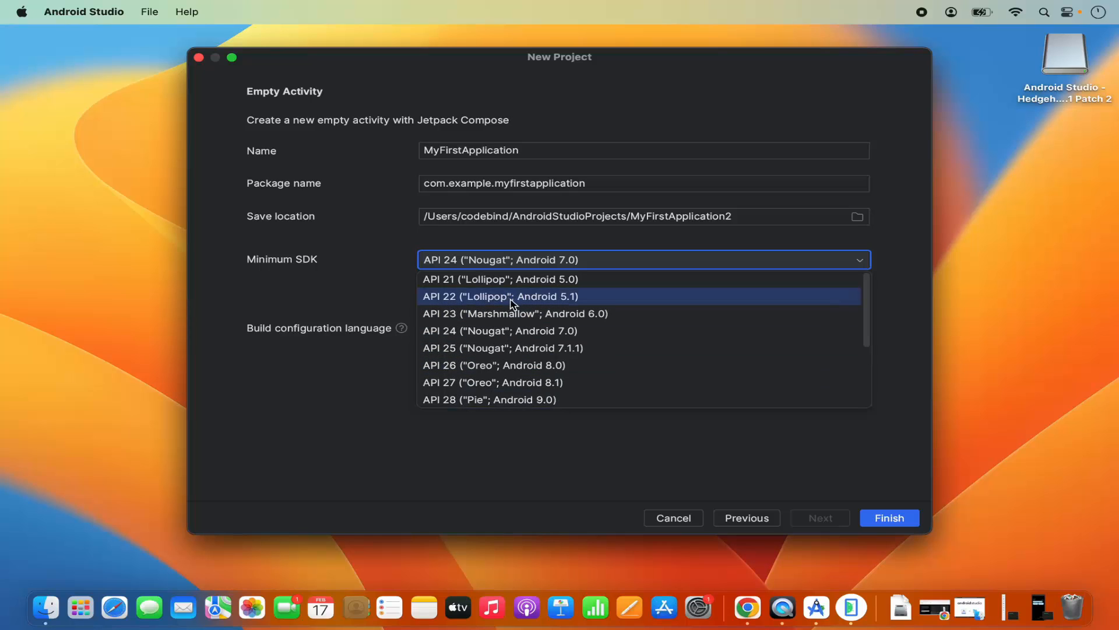
pyautogui.click(528, 331)
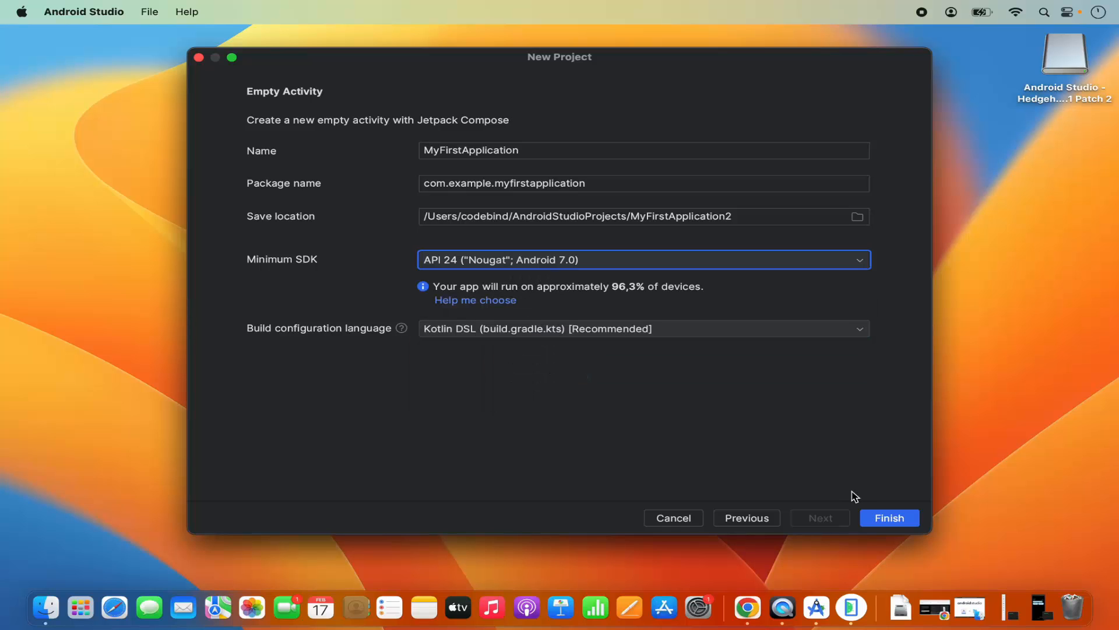
pyautogui.click(889, 519)
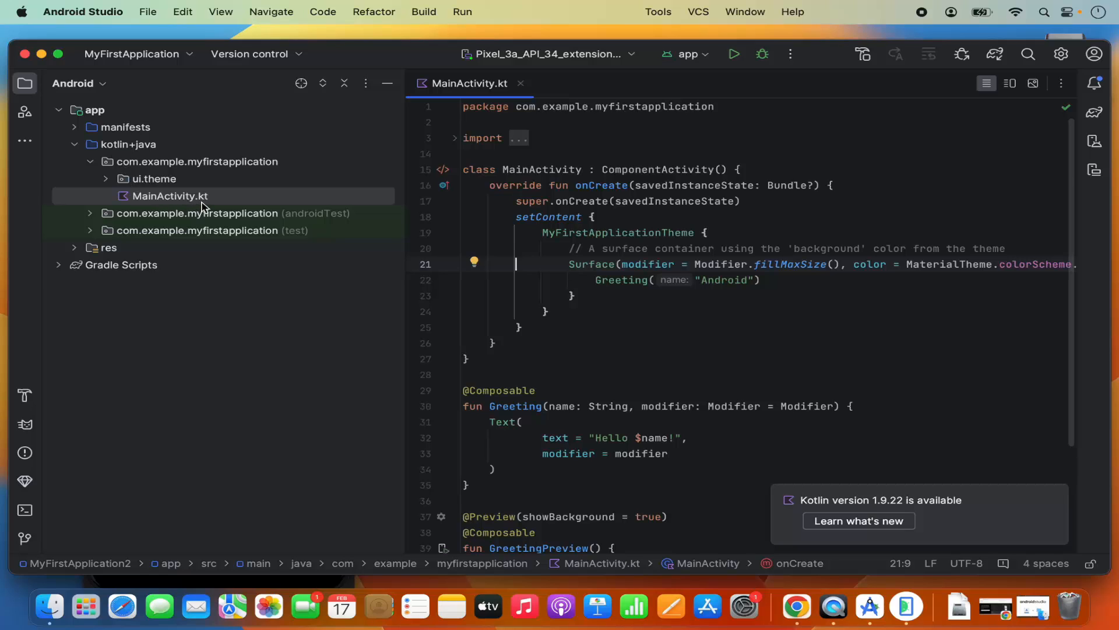
# Expand the project's manifests folder and open AndroidManifest.xml in the editor
pyautogui.click(75, 129)
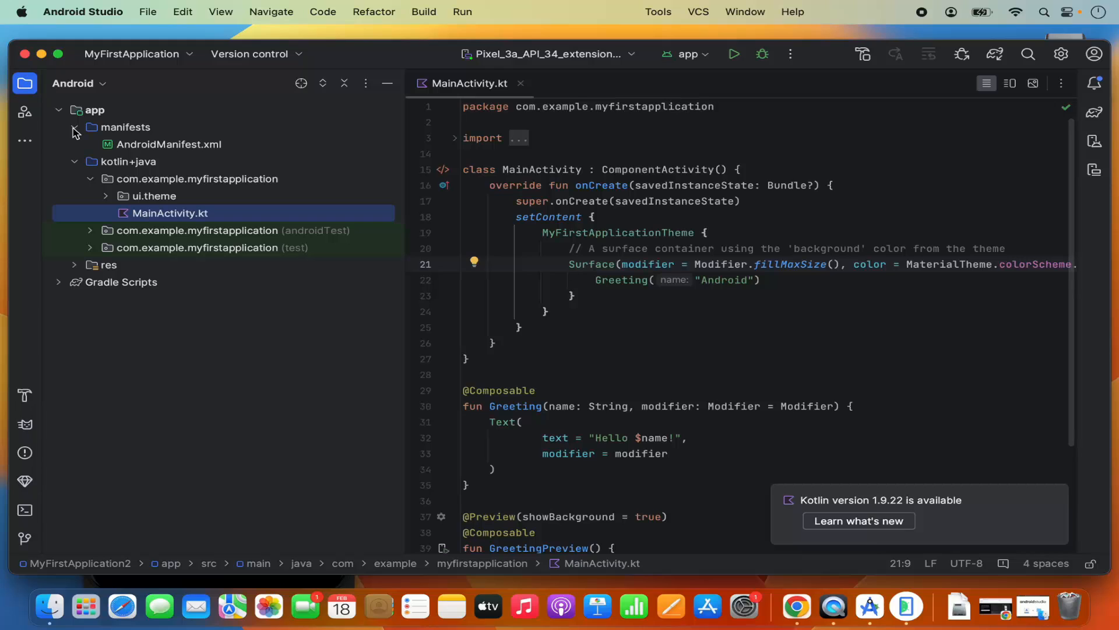
pyautogui.click(150, 146)
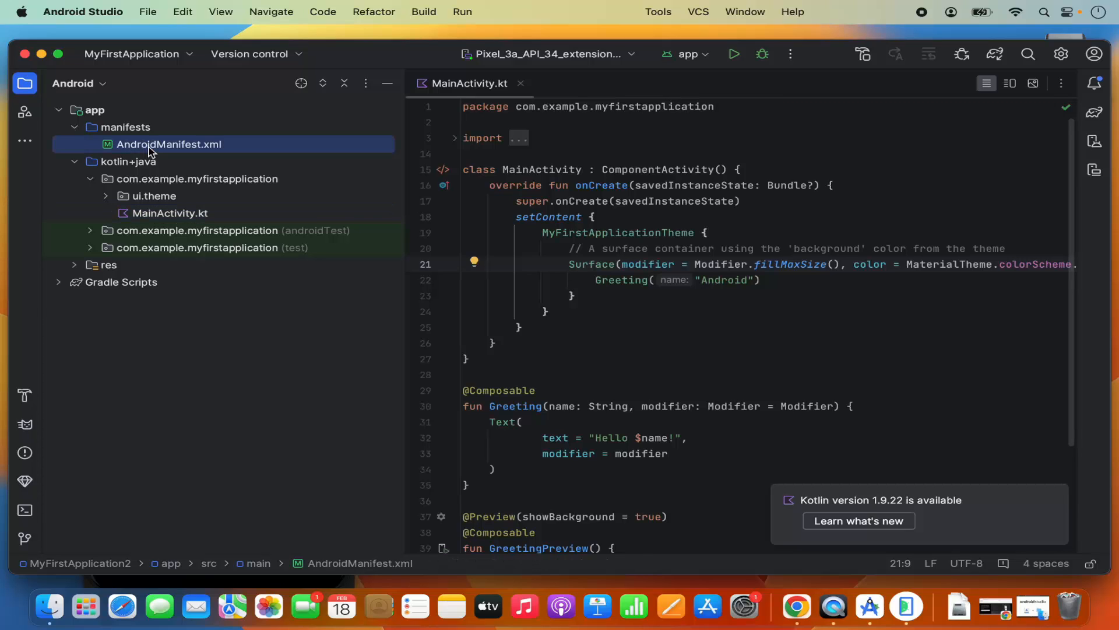
pyautogui.doubleClick(151, 145)
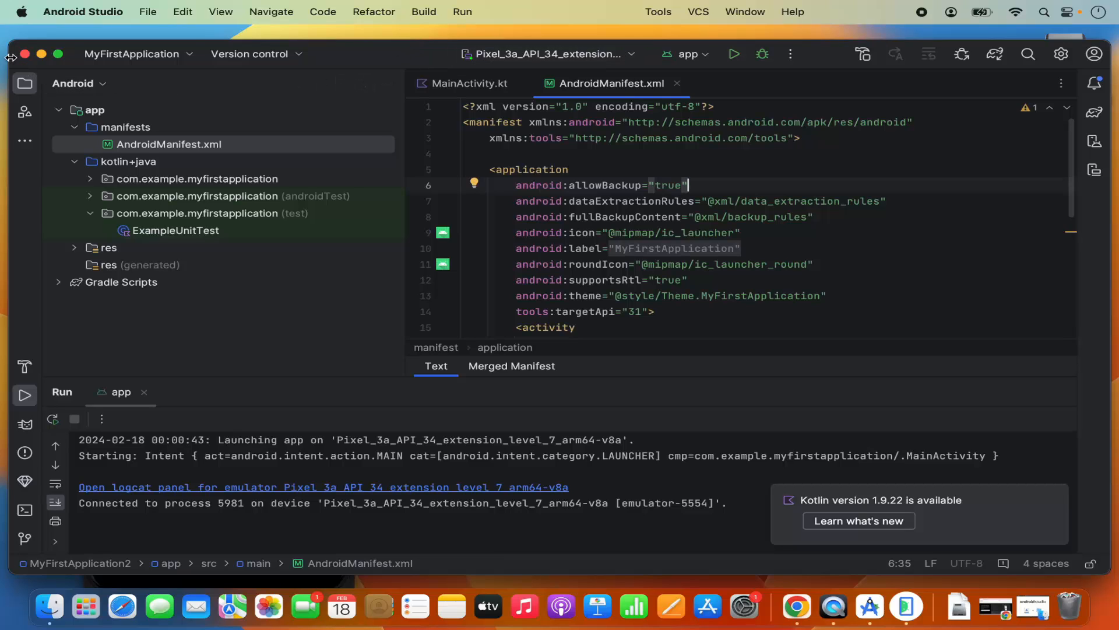
# Arrange the phone emulator and the project window side by side, and run the app on the Pixel 3a API 34 emulator
pyautogui.moveTo(16, 34); pyautogui.dragTo(279, 34)
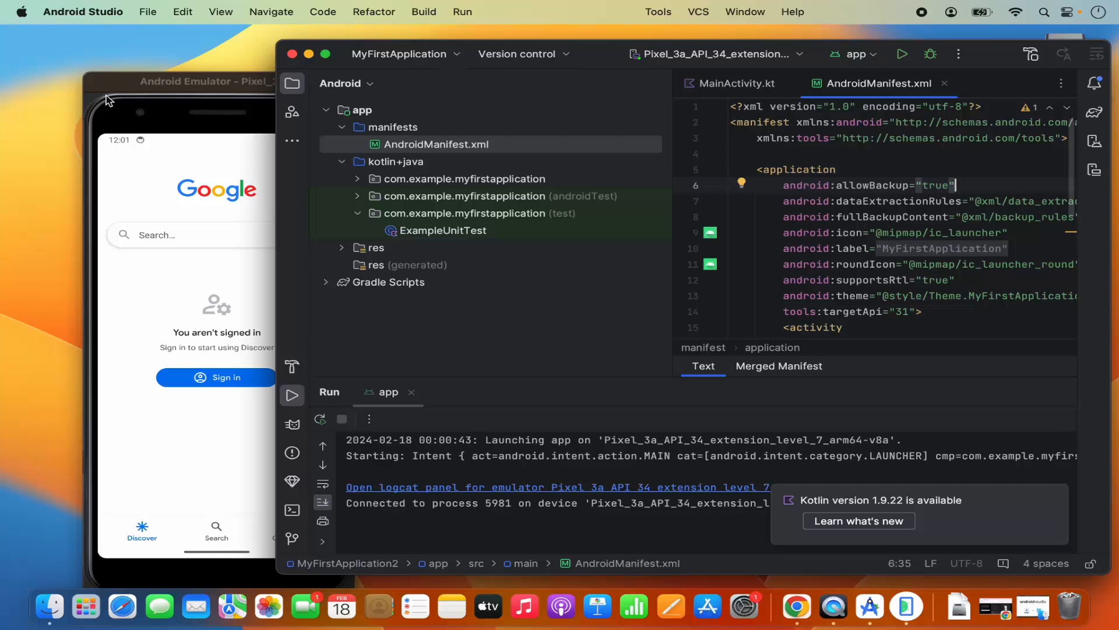
pyautogui.moveTo(131, 92); pyautogui.dragTo(56, 80)
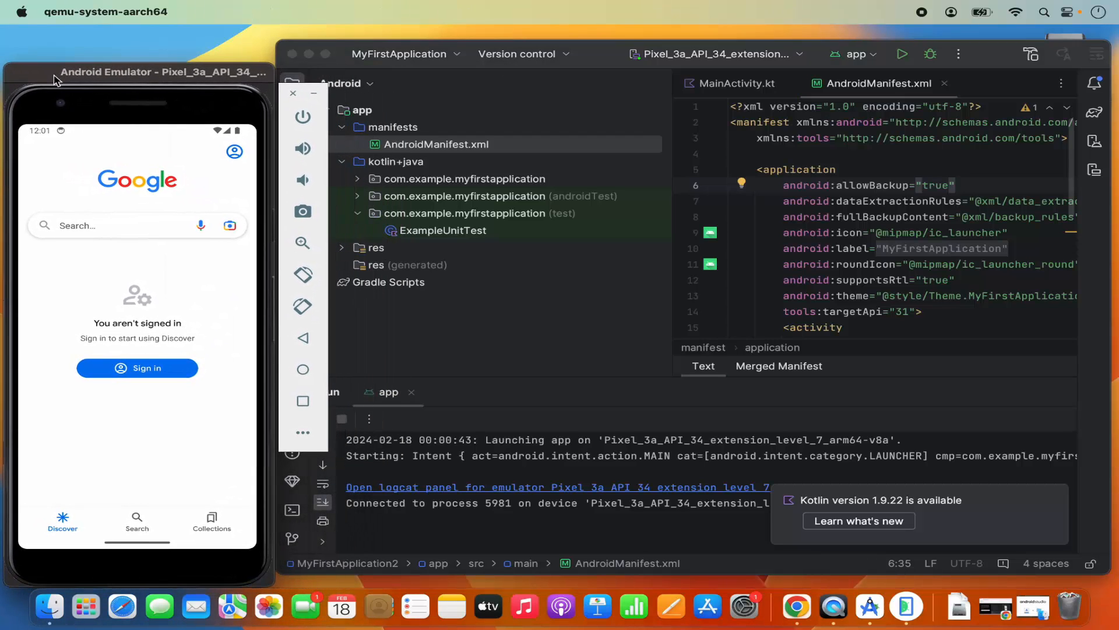
pyautogui.click(840, 156)
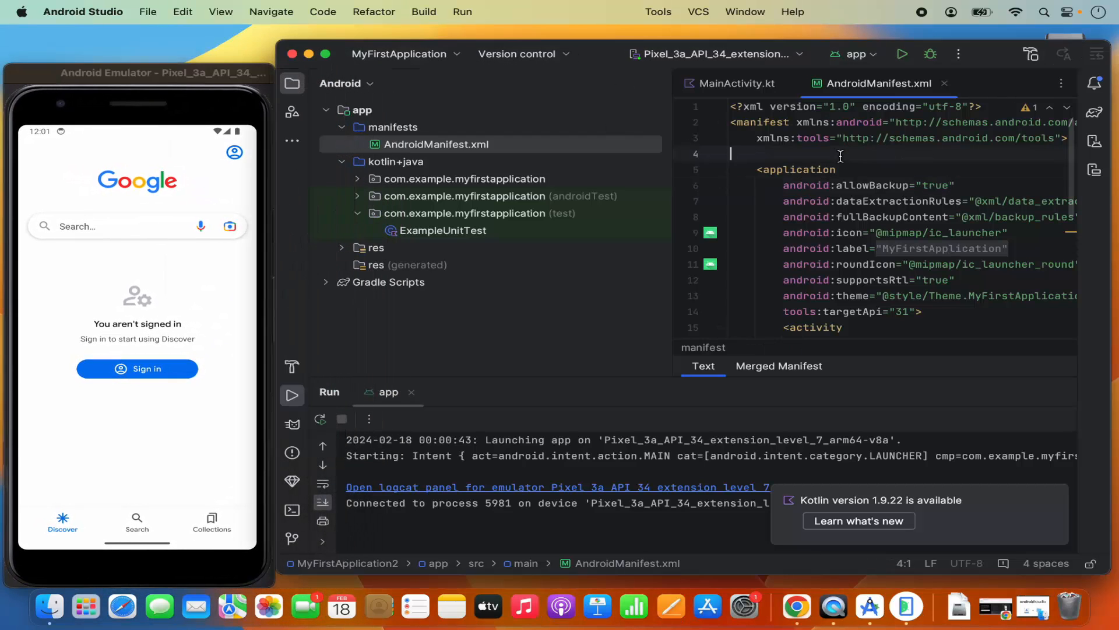
pyautogui.click(902, 55)
pyautogui.moveTo(852, 191)
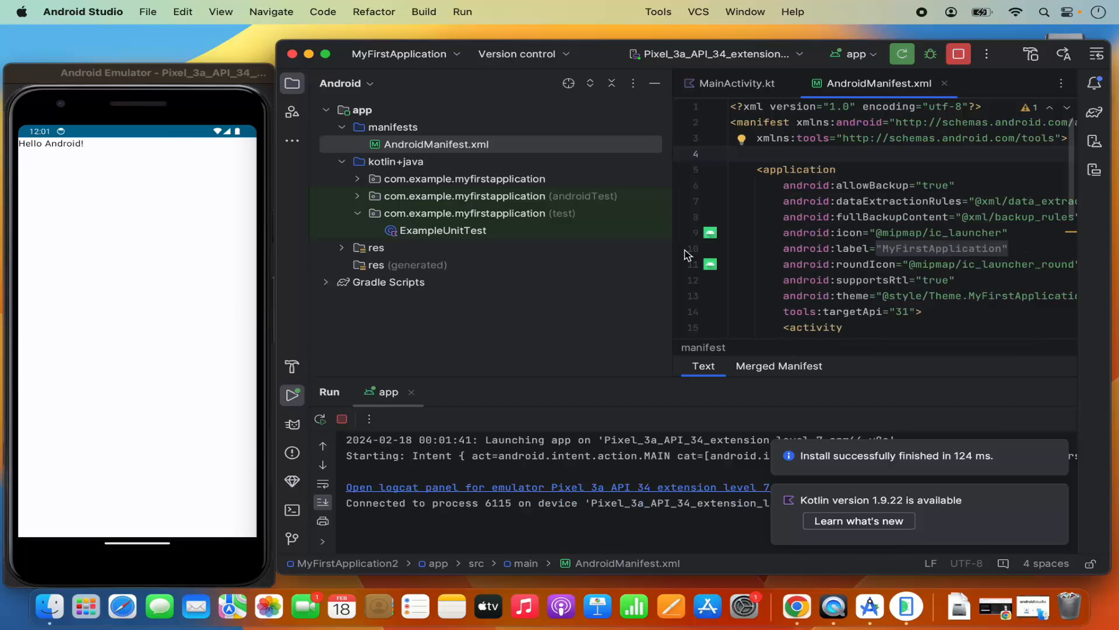